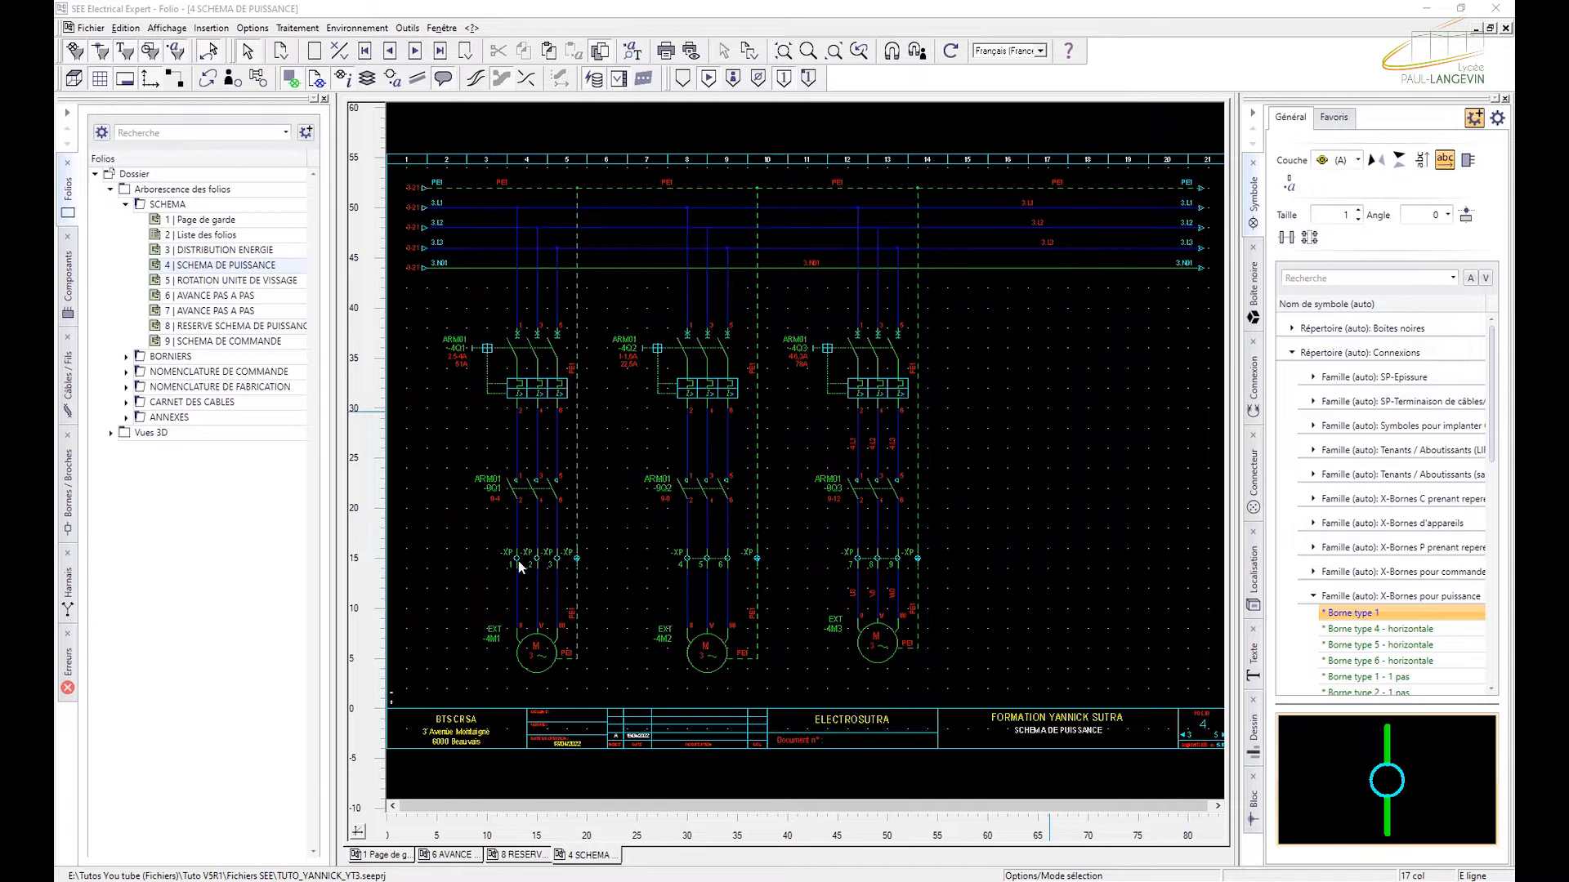
# Activate Brin - Câble insertion and choose the "Avec repère à gauche" cable symbol.
pyautogui.scroll(2, 518, 561)
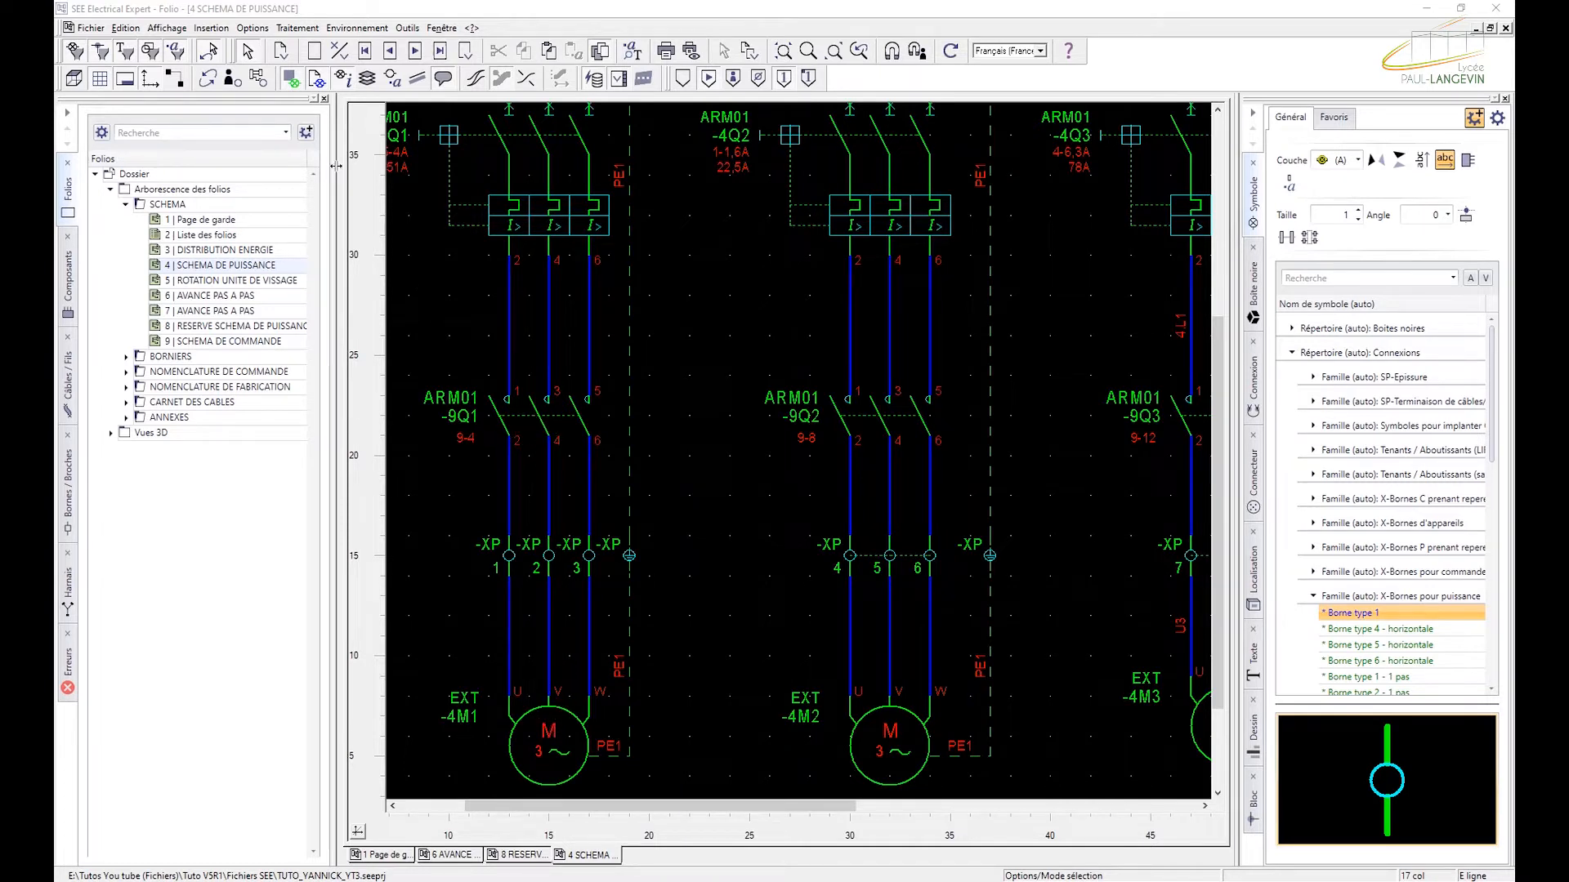
pyautogui.click(225, 28)
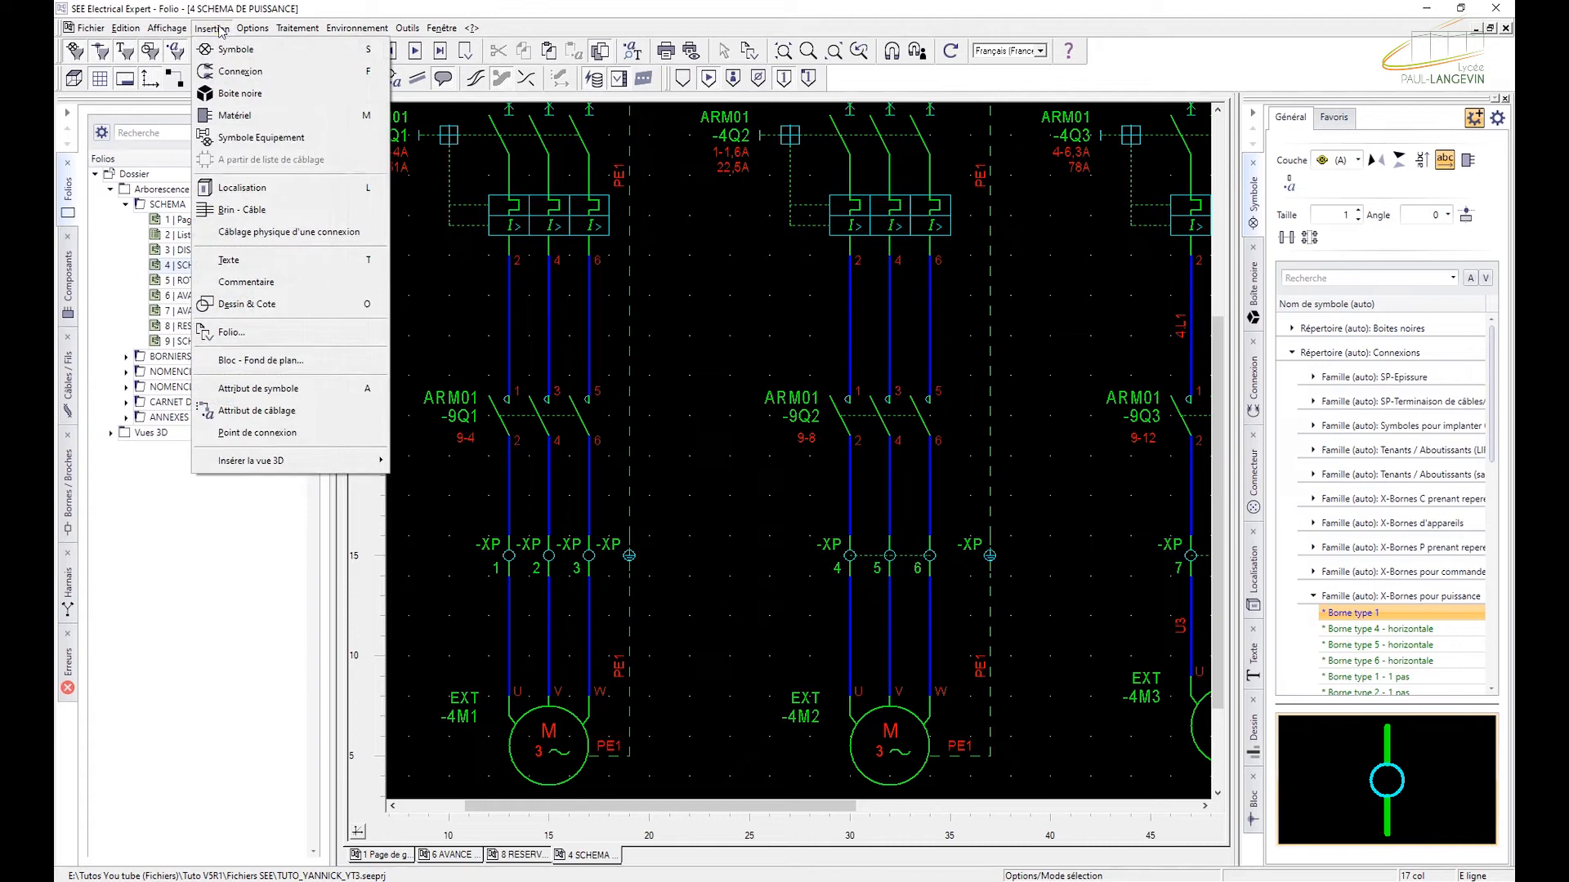
pyautogui.click(233, 191)
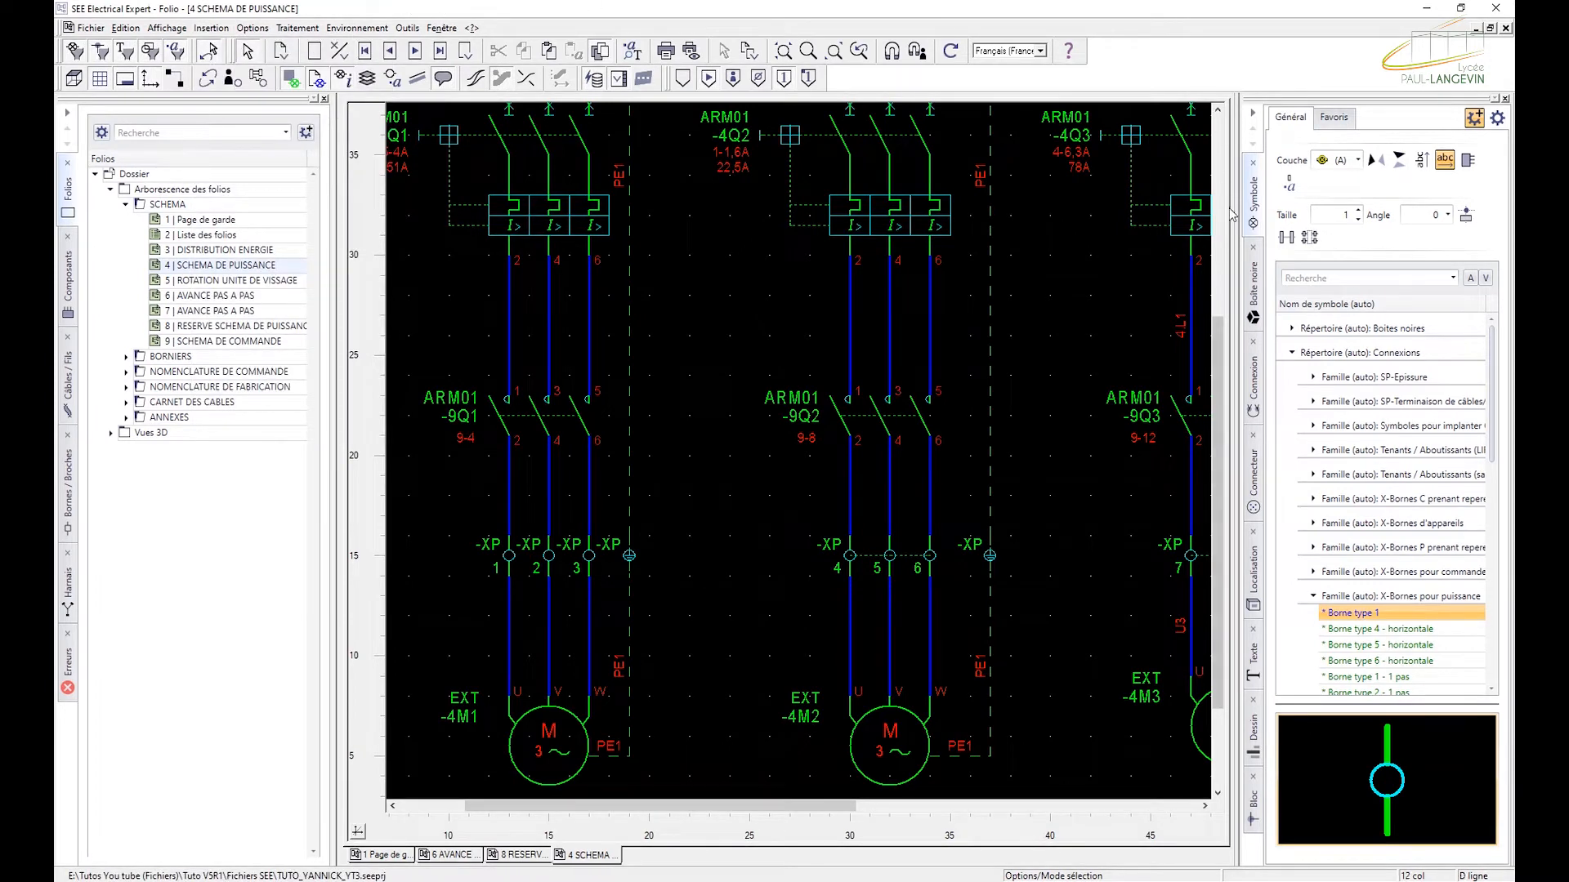
pyautogui.click(1255, 405)
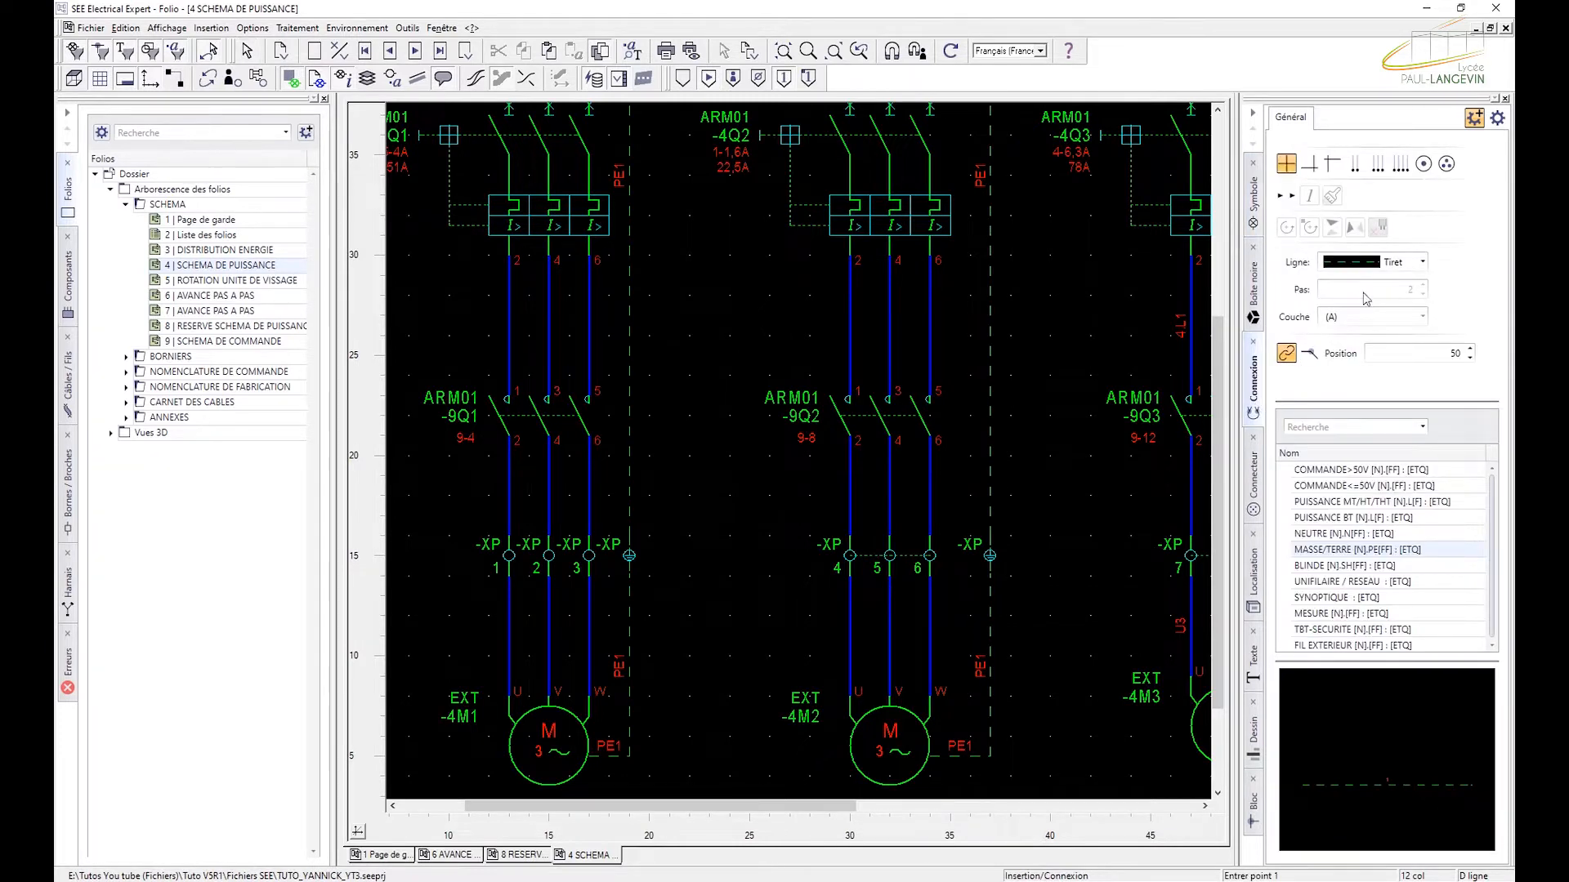
pyautogui.click(1447, 172)
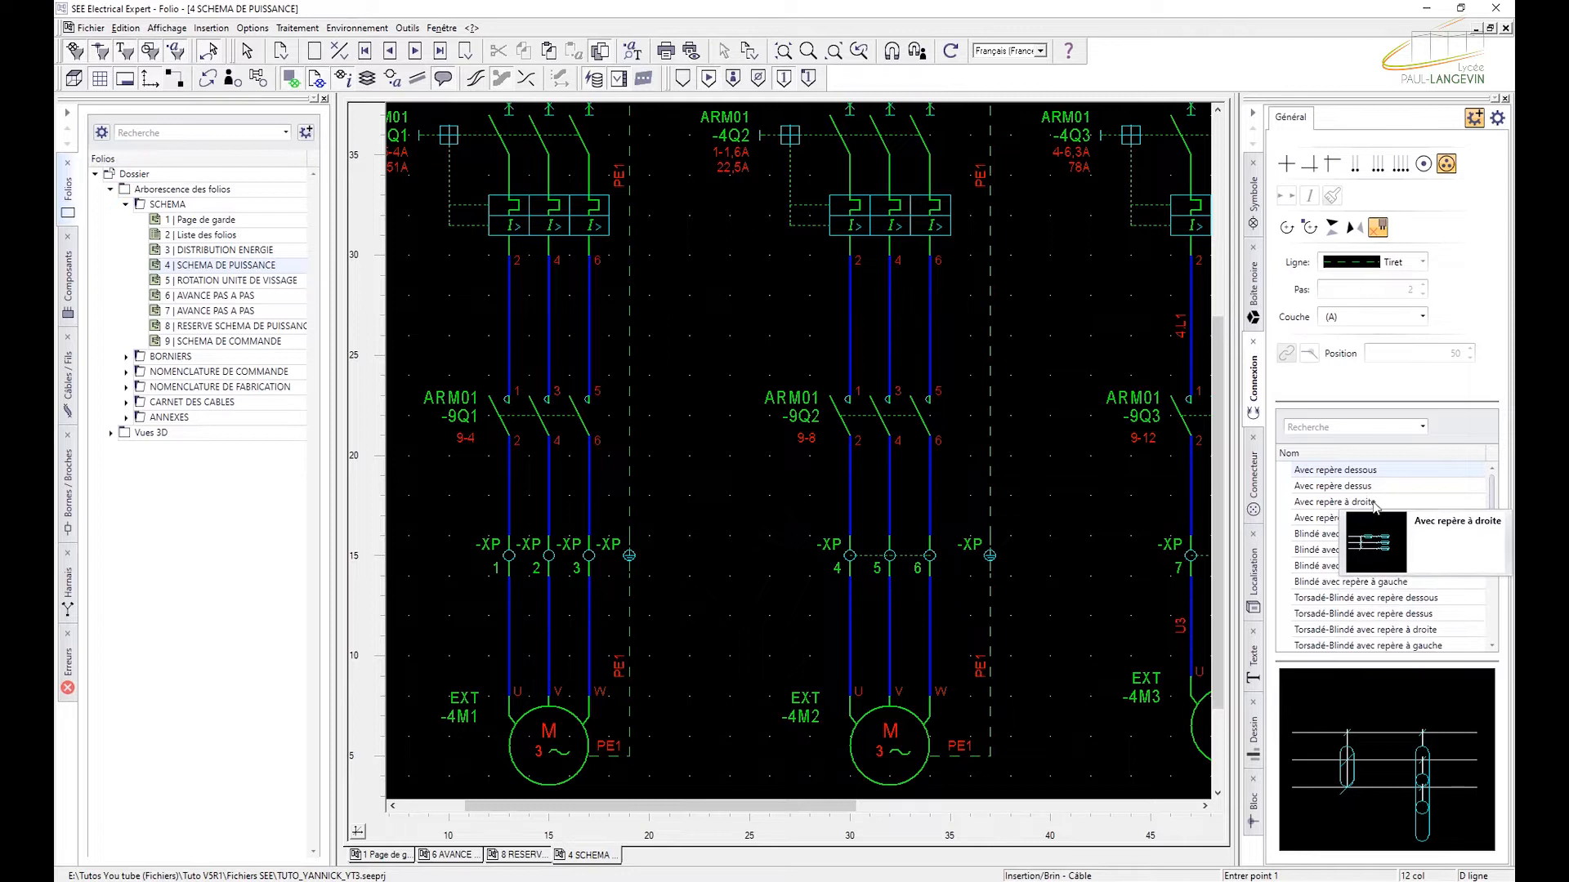
pyautogui.click(1348, 518)
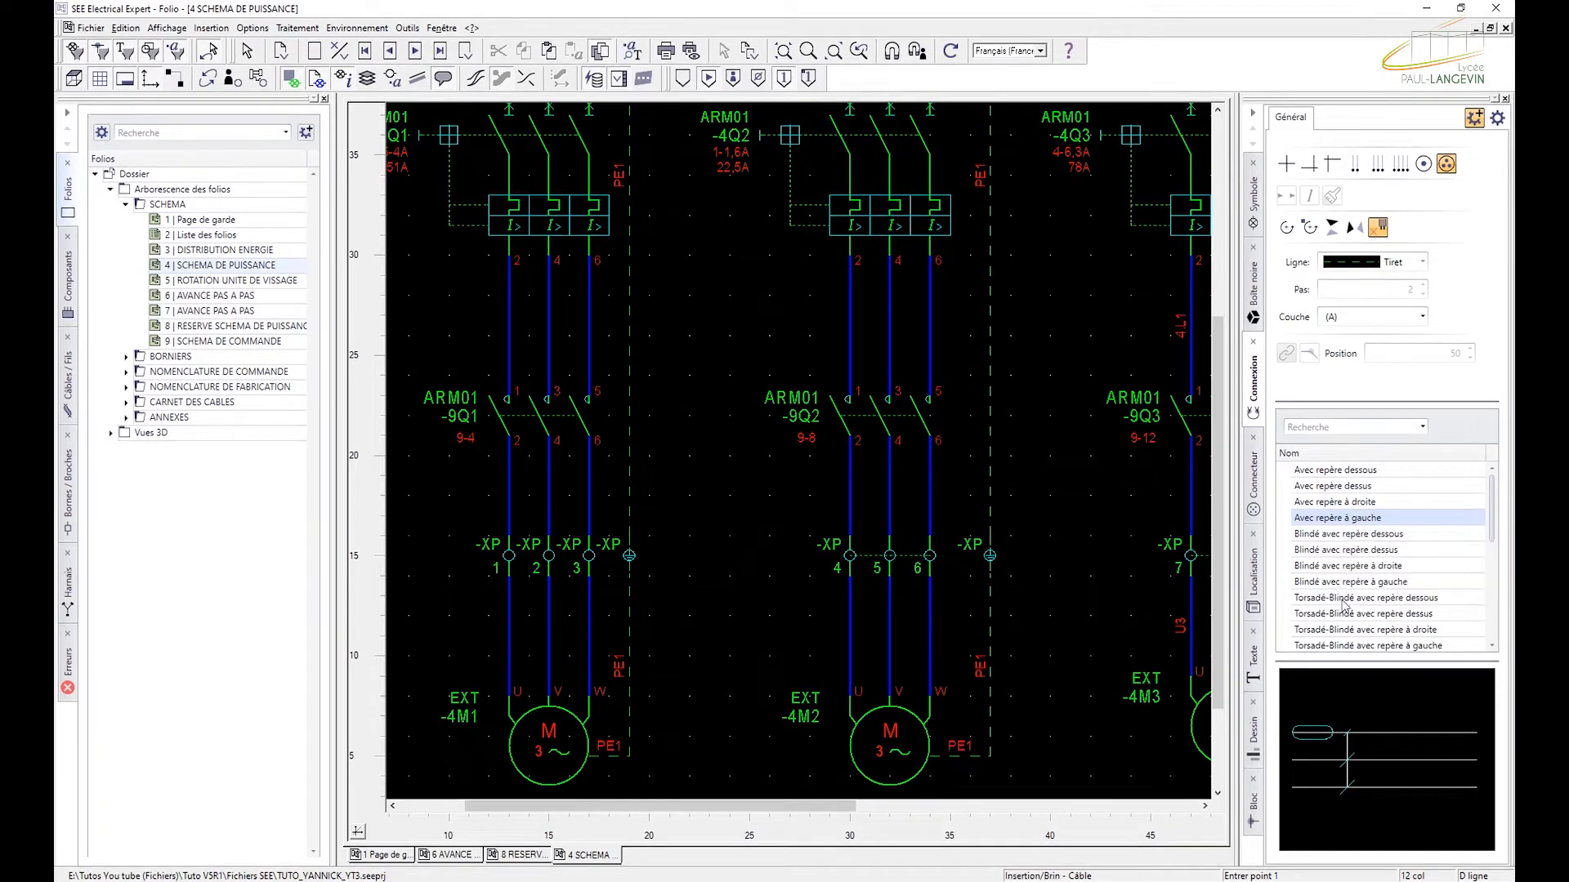
# Preview the "Blindé avec repère à gauche" and "Torsadé avec repère à gauche" cable symbols.
pyautogui.click(1329, 523)
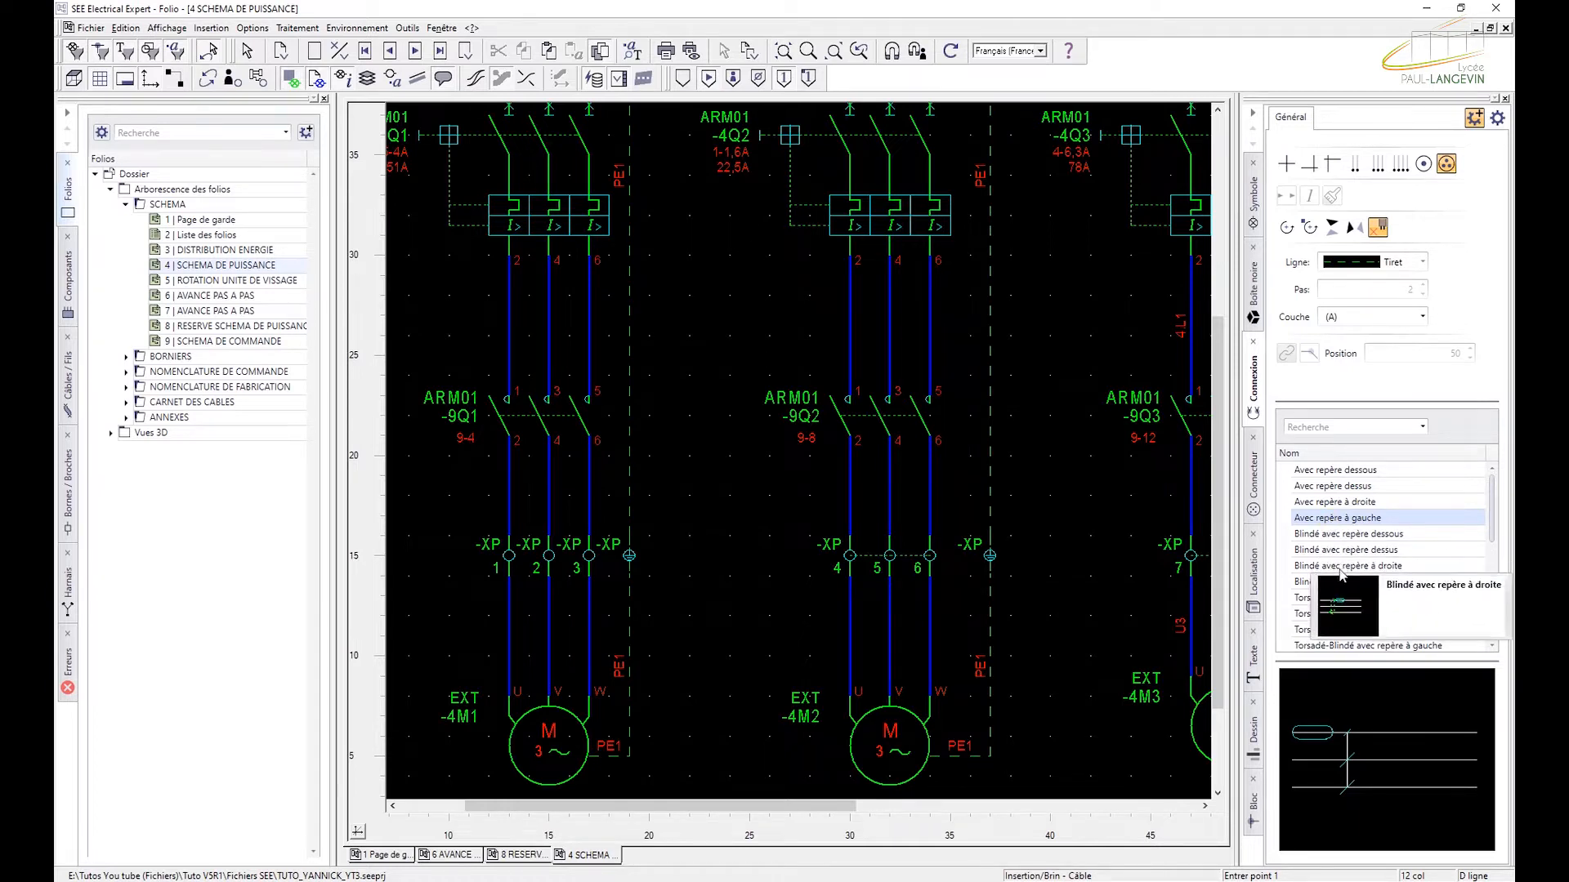
pyautogui.click(1338, 585)
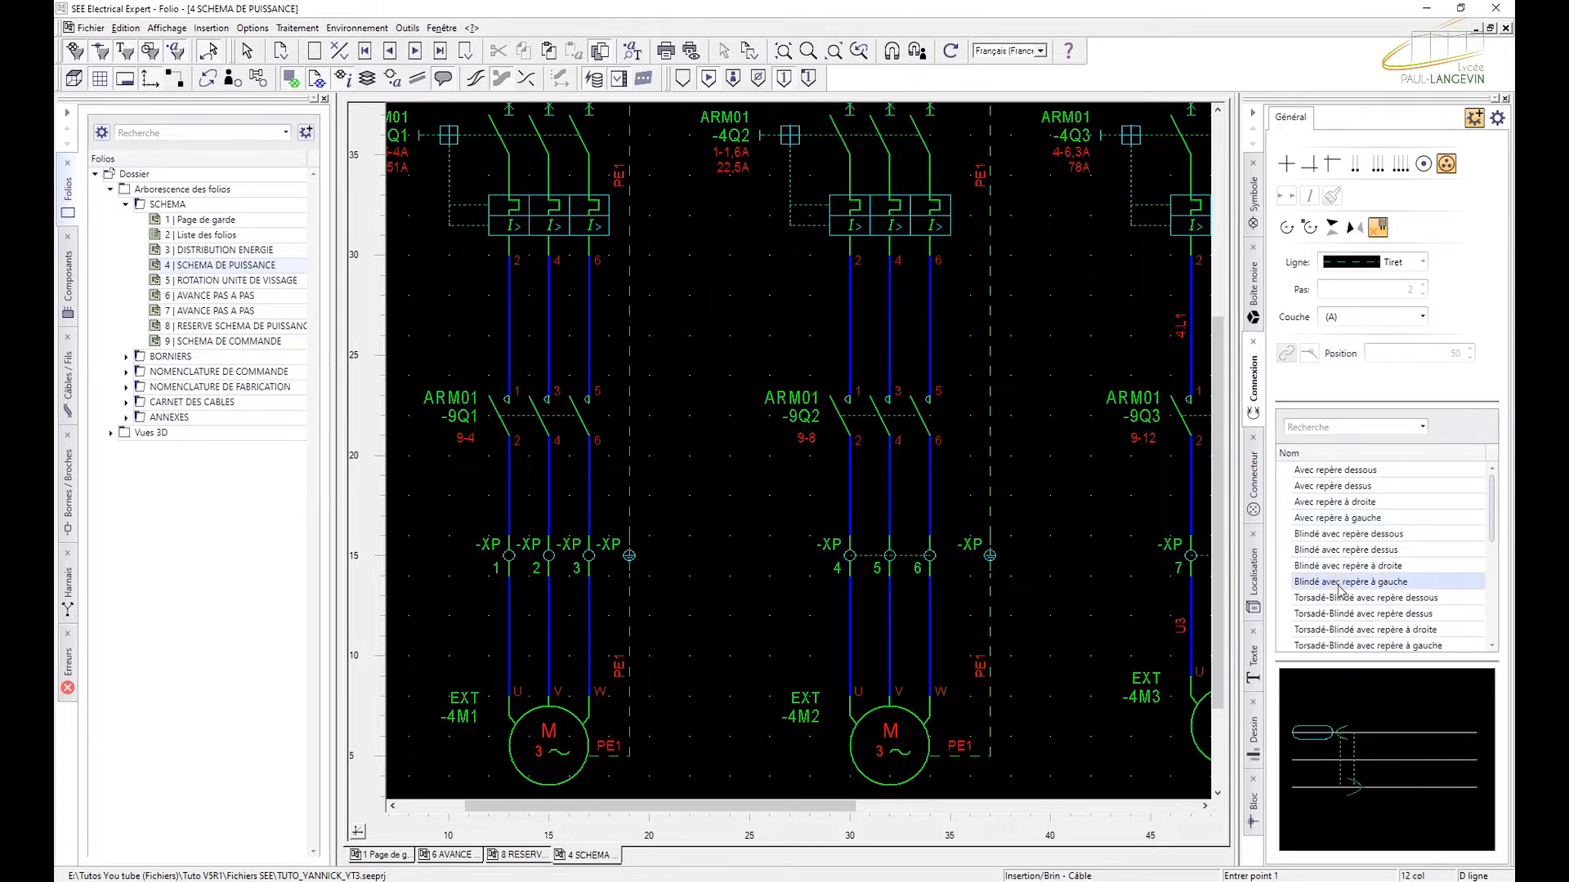
pyautogui.moveTo(1494, 518); pyautogui.dragTo(1493, 546)
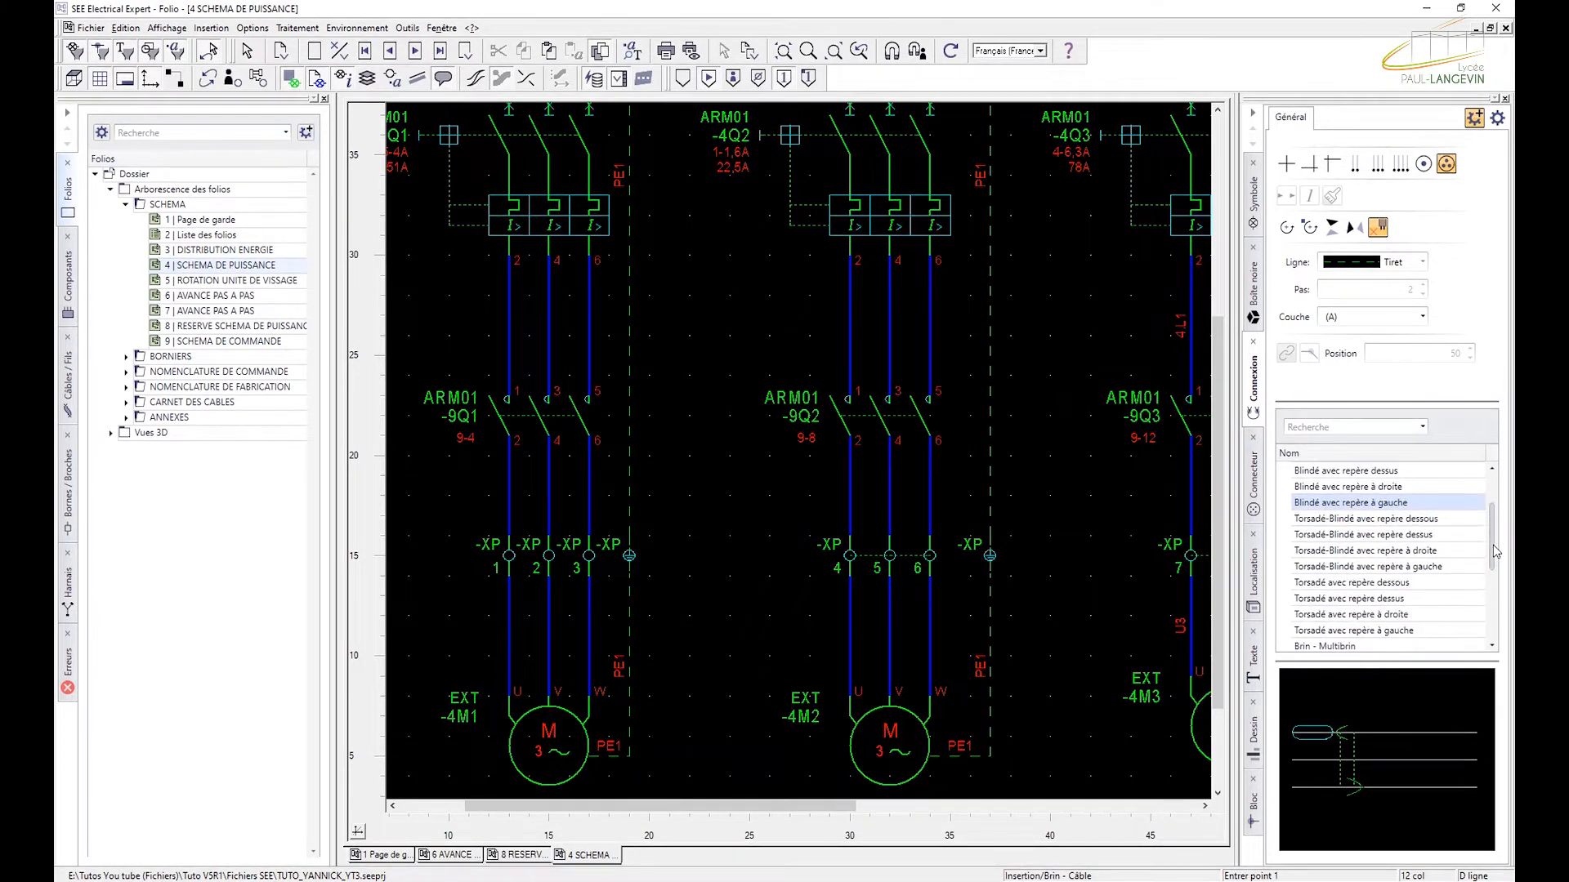
pyautogui.click(1402, 634)
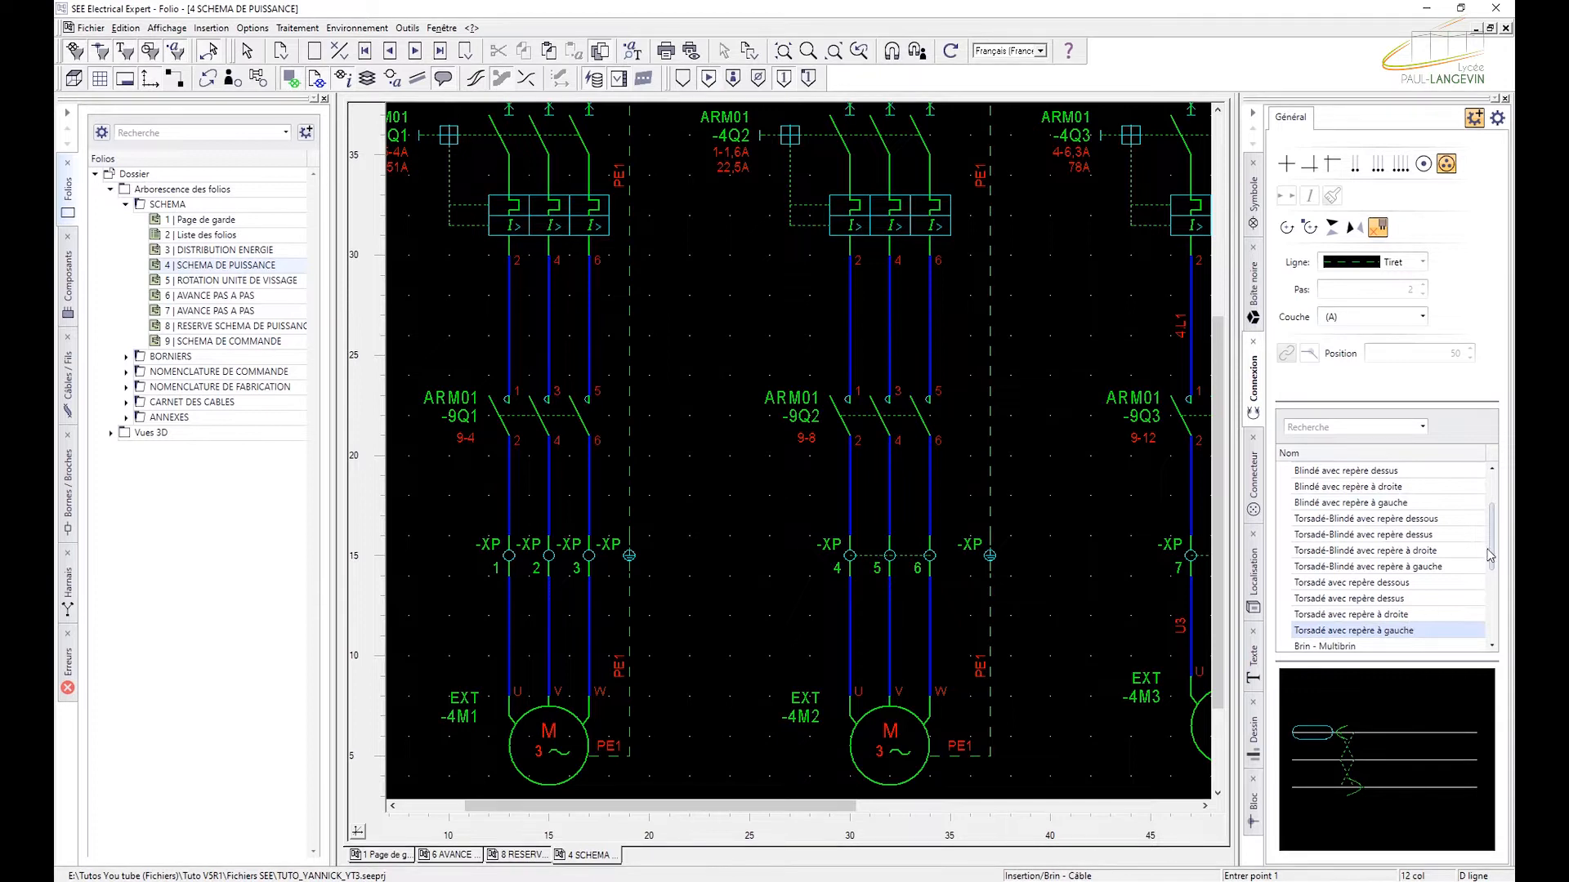
pyautogui.moveTo(1492, 552); pyautogui.dragTo(1492, 518)
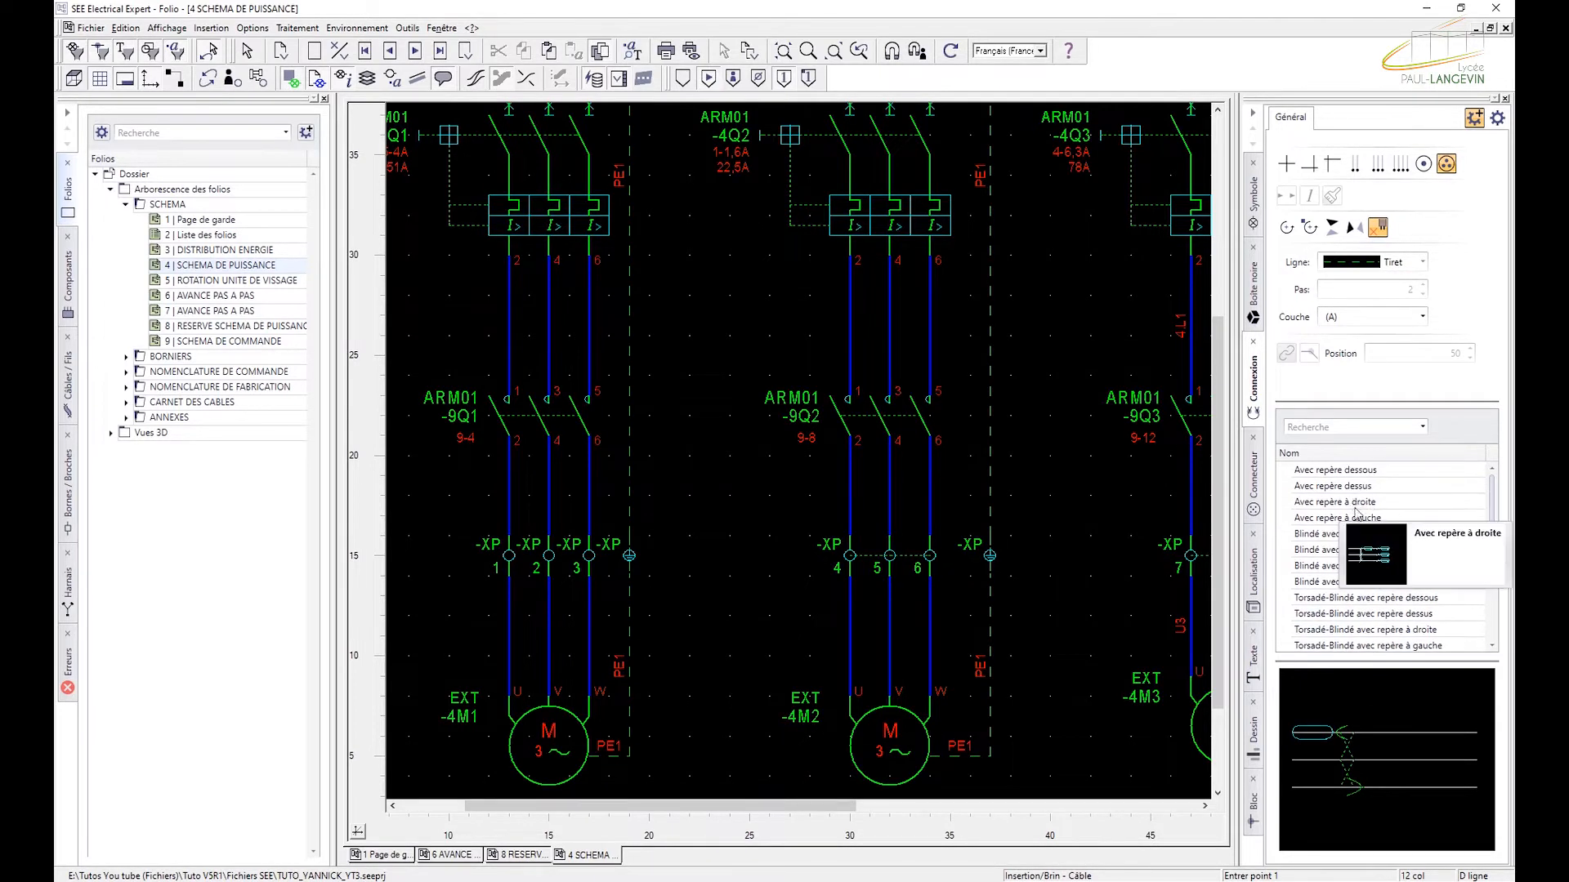
# Insert an "Avec repère à gauche" cable across the three phase conductors and the PE conductor between the XP terminals and motor 4M1.
pyautogui.click(1363, 519)
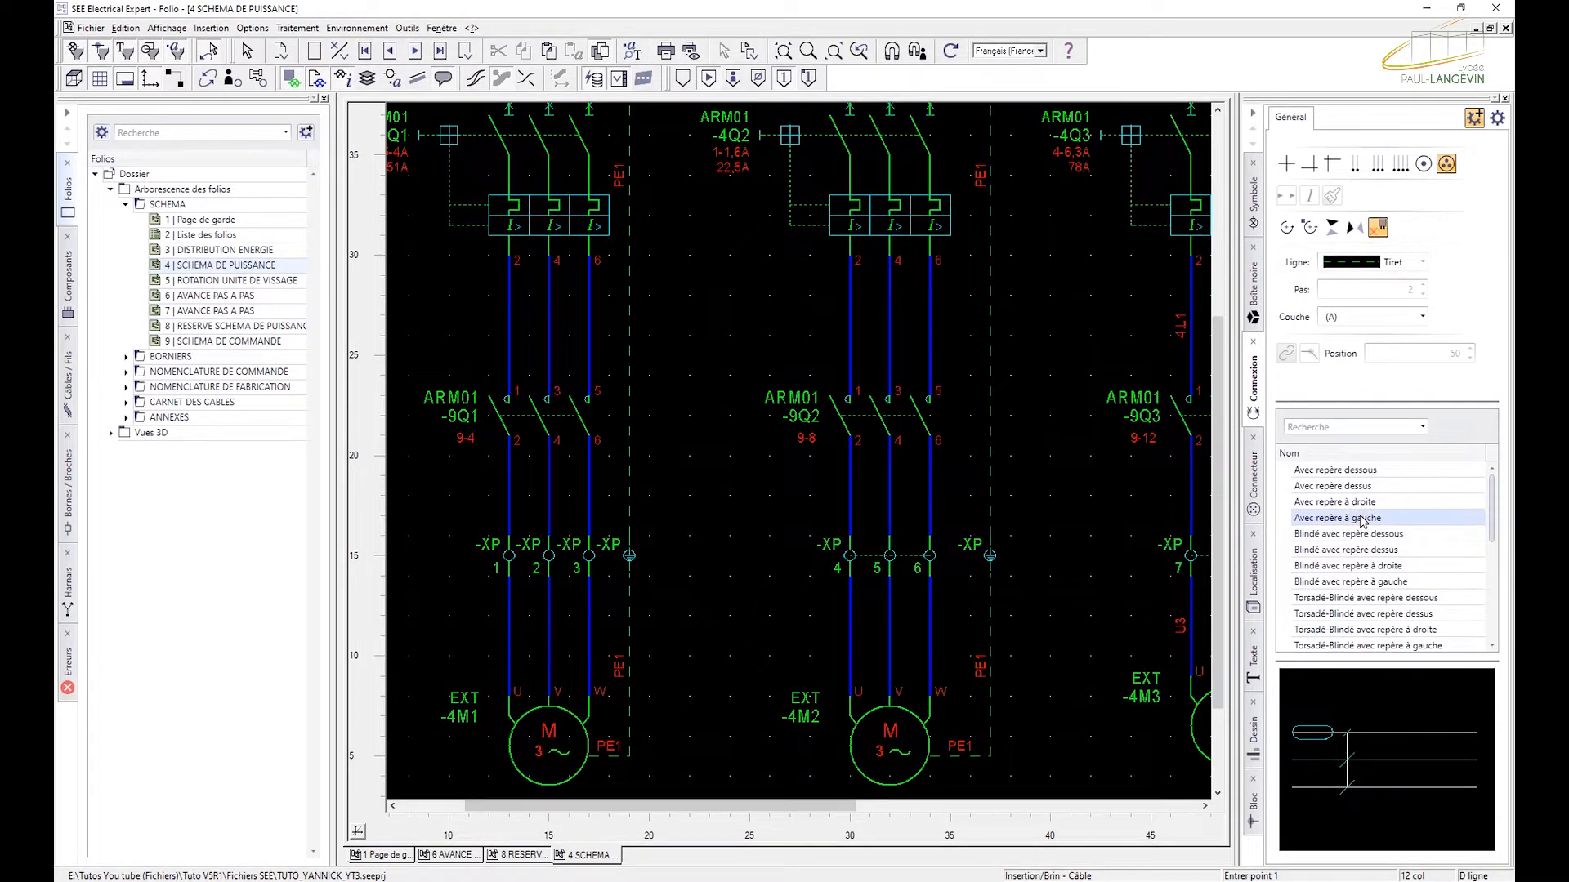
pyautogui.moveTo(1334, 533)
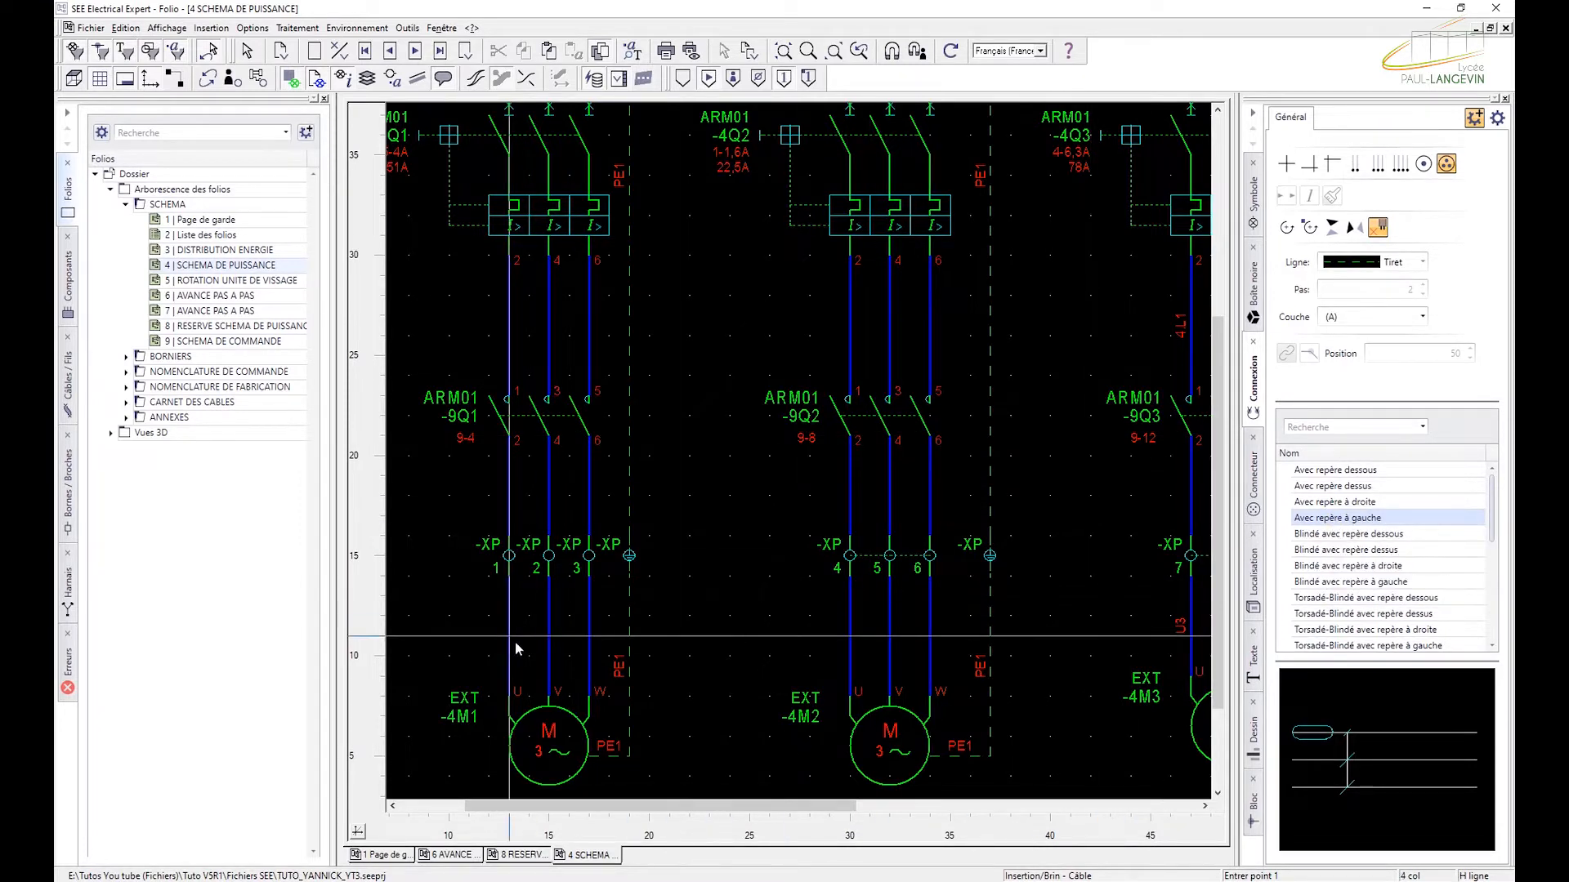
pyautogui.click(454, 636)
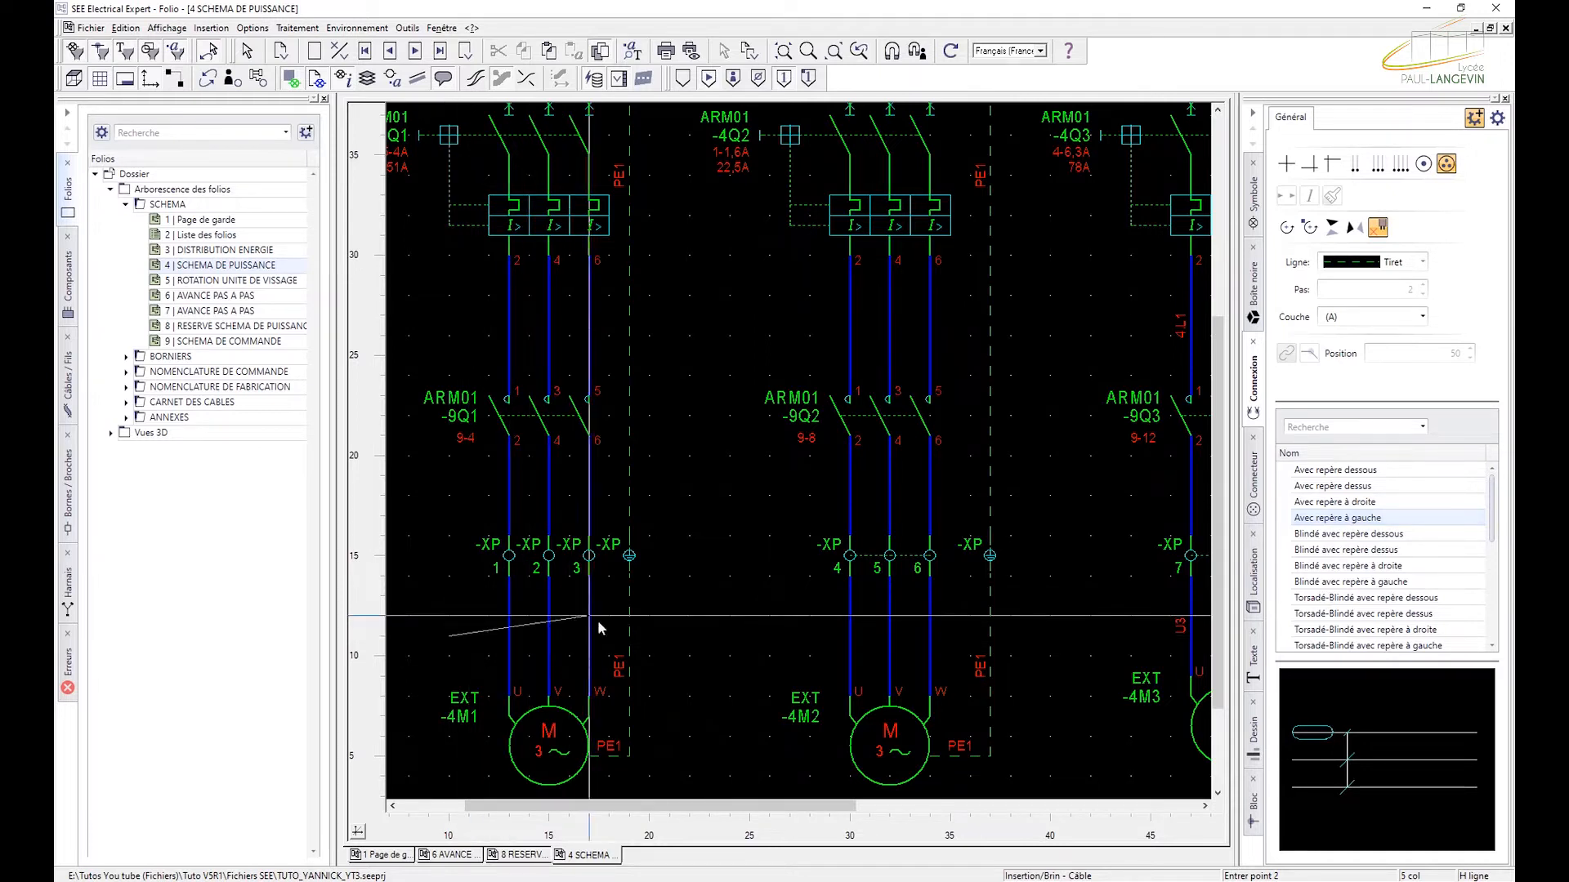
pyautogui.click(663, 639)
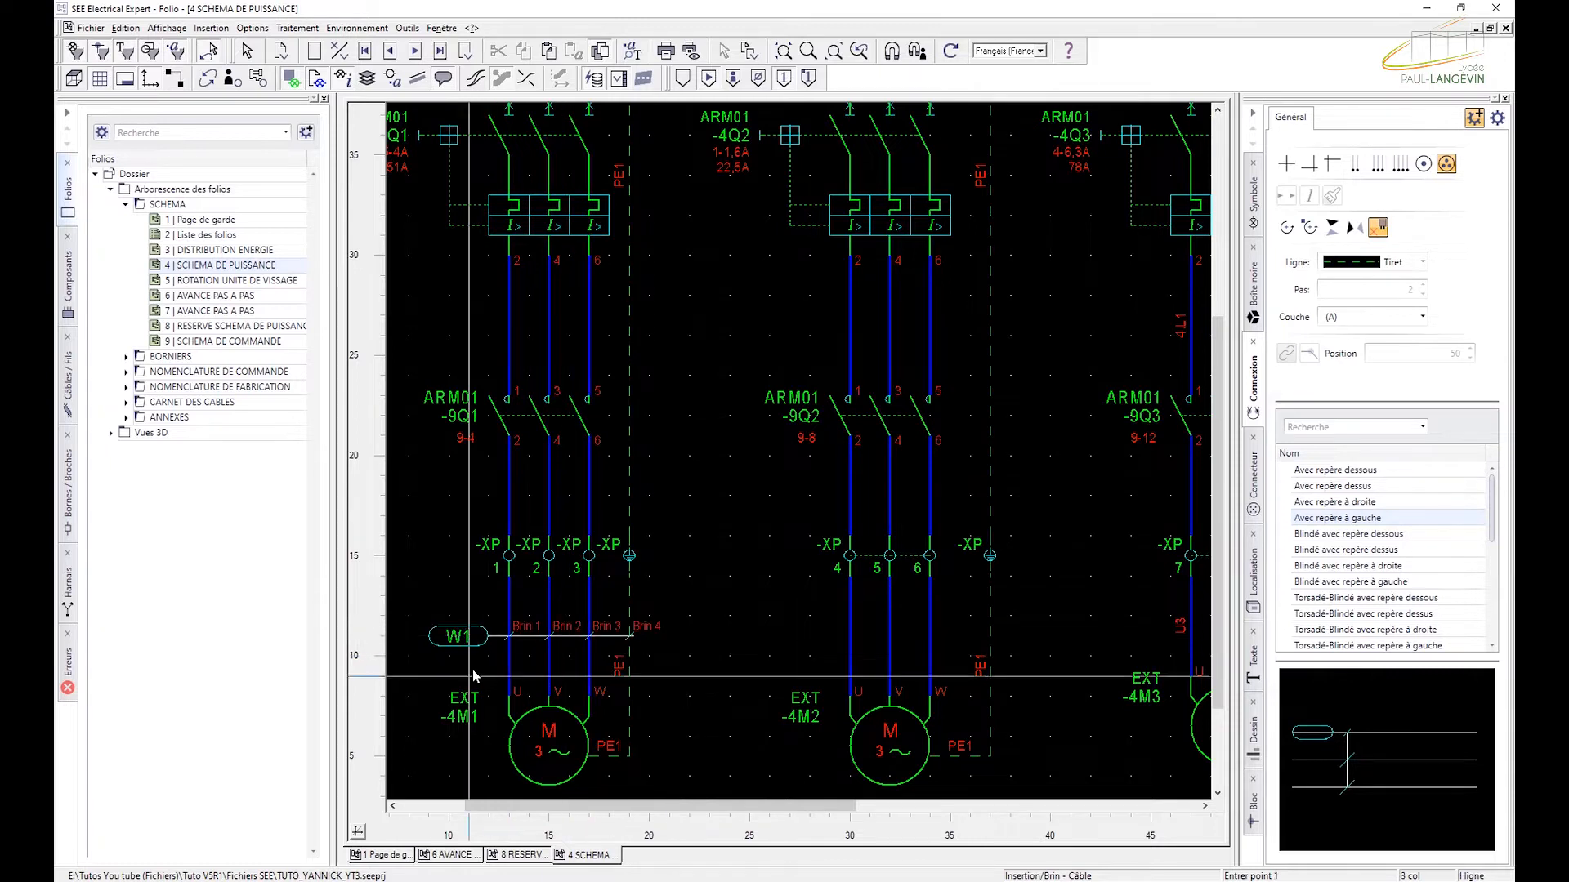
pyautogui.press('Escape')
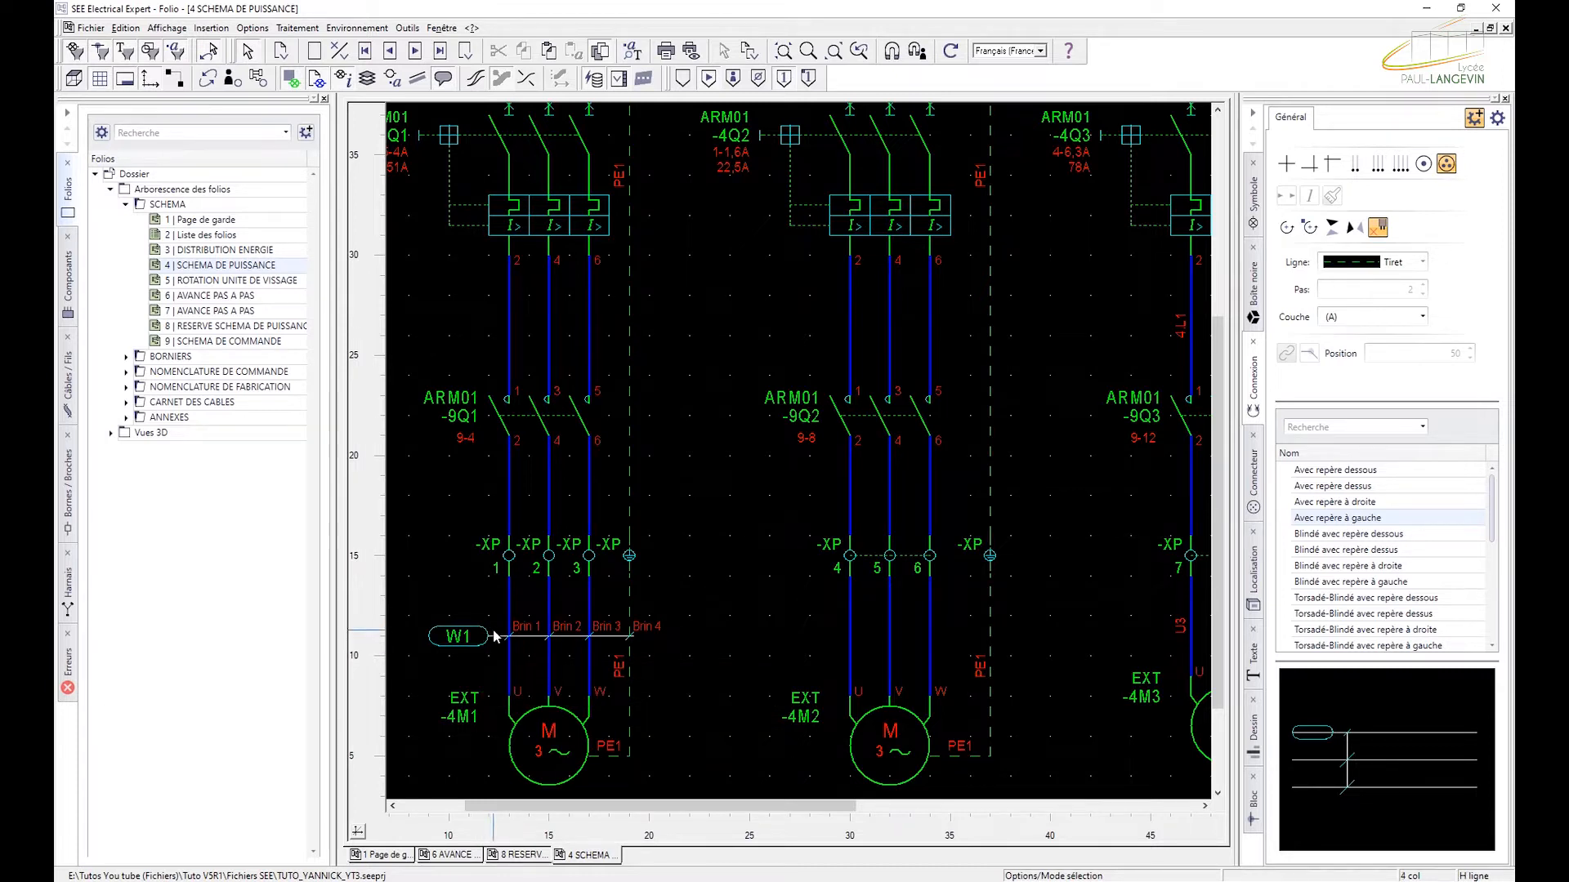
# Assign the catalogue reference 4G1.5² as the material of cable W1.
pyautogui.click(486, 636)
pyautogui.doubleClick(486, 634)
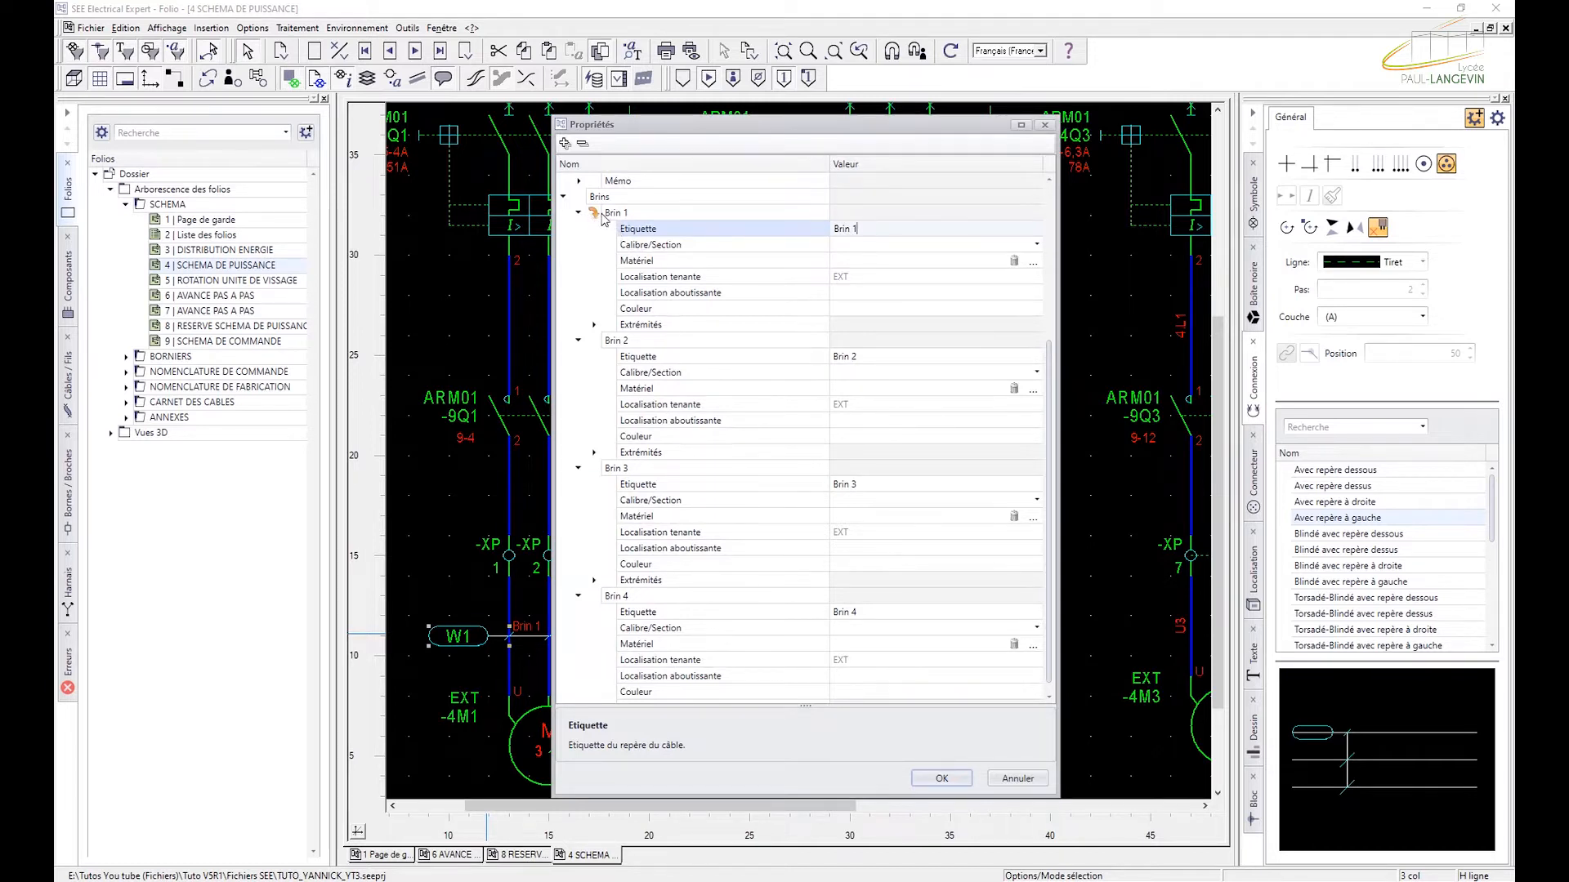
pyautogui.moveTo(696, 140); pyautogui.dragTo(852, 142)
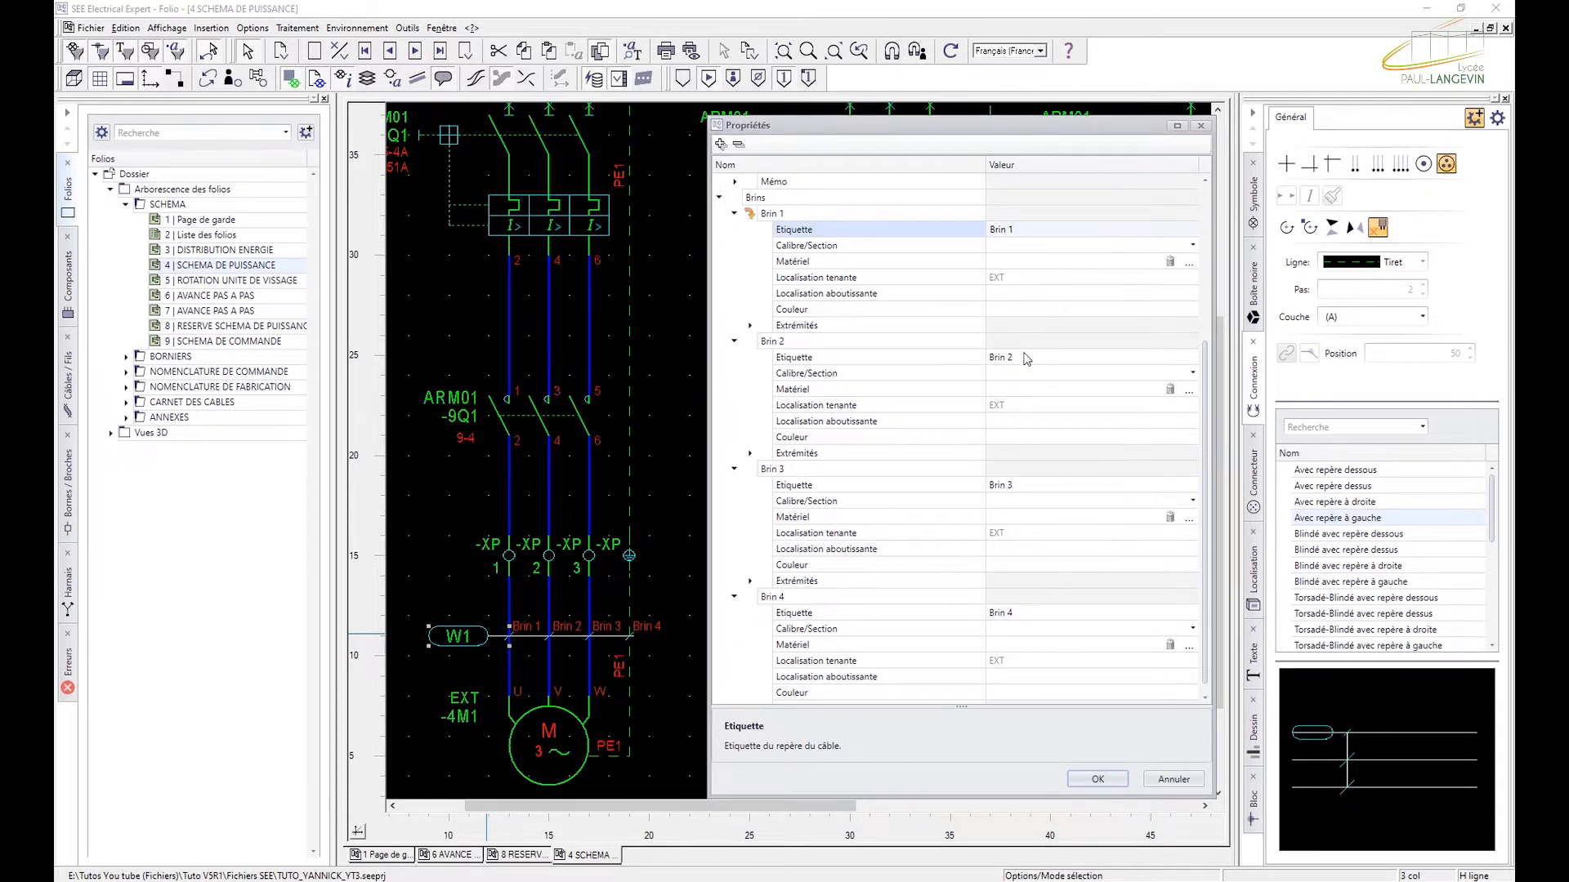
pyautogui.scroll(3, 1028, 358)
pyautogui.scroll(1, 1026, 372)
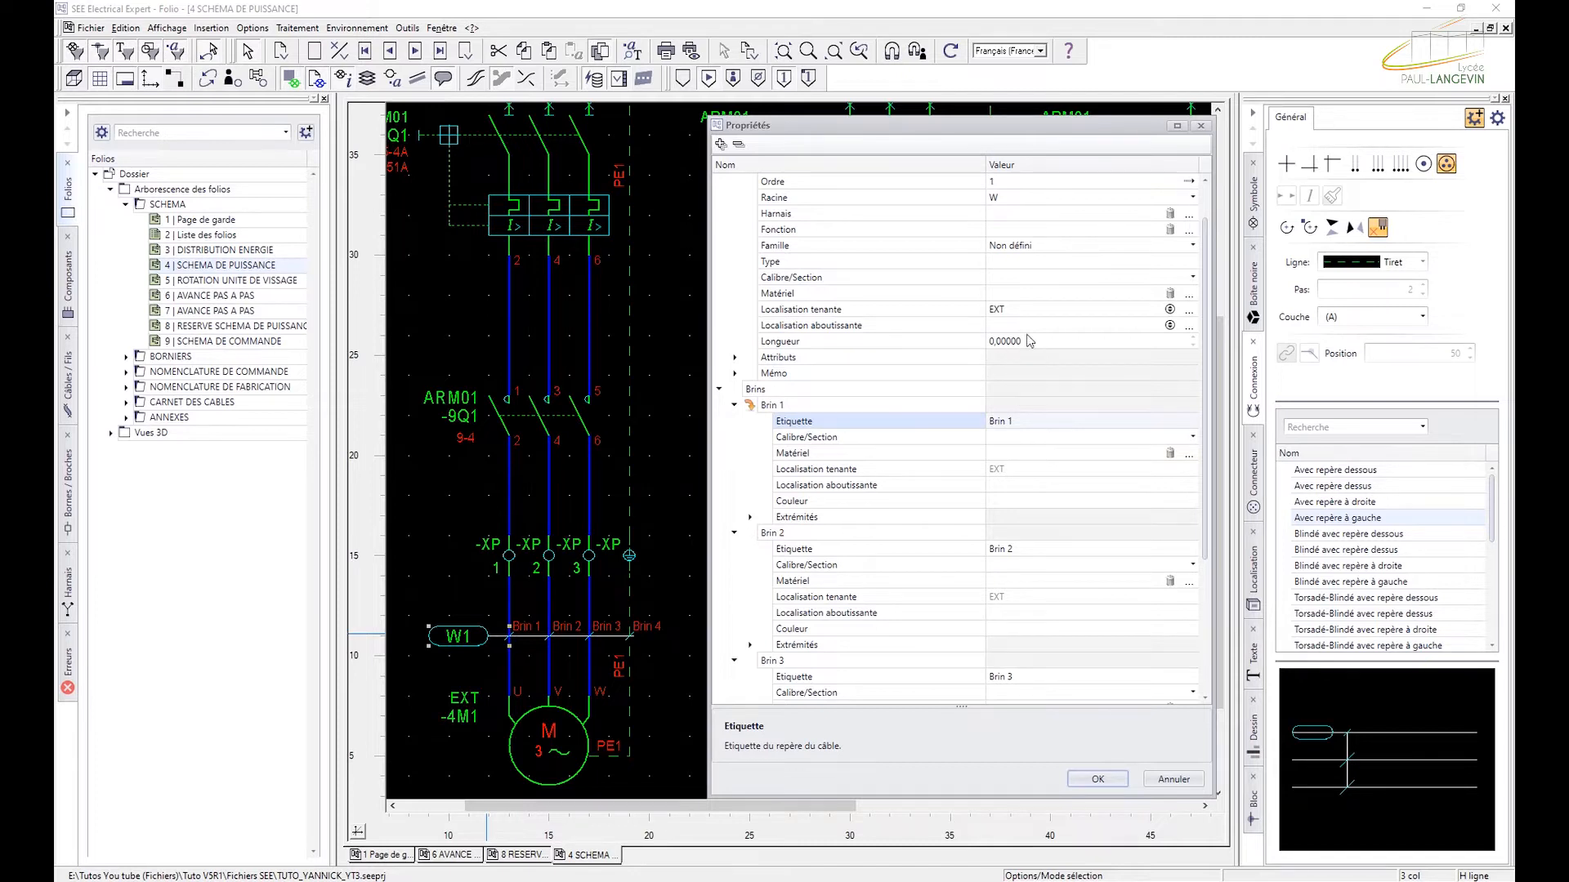
pyautogui.scroll(1, 1028, 341)
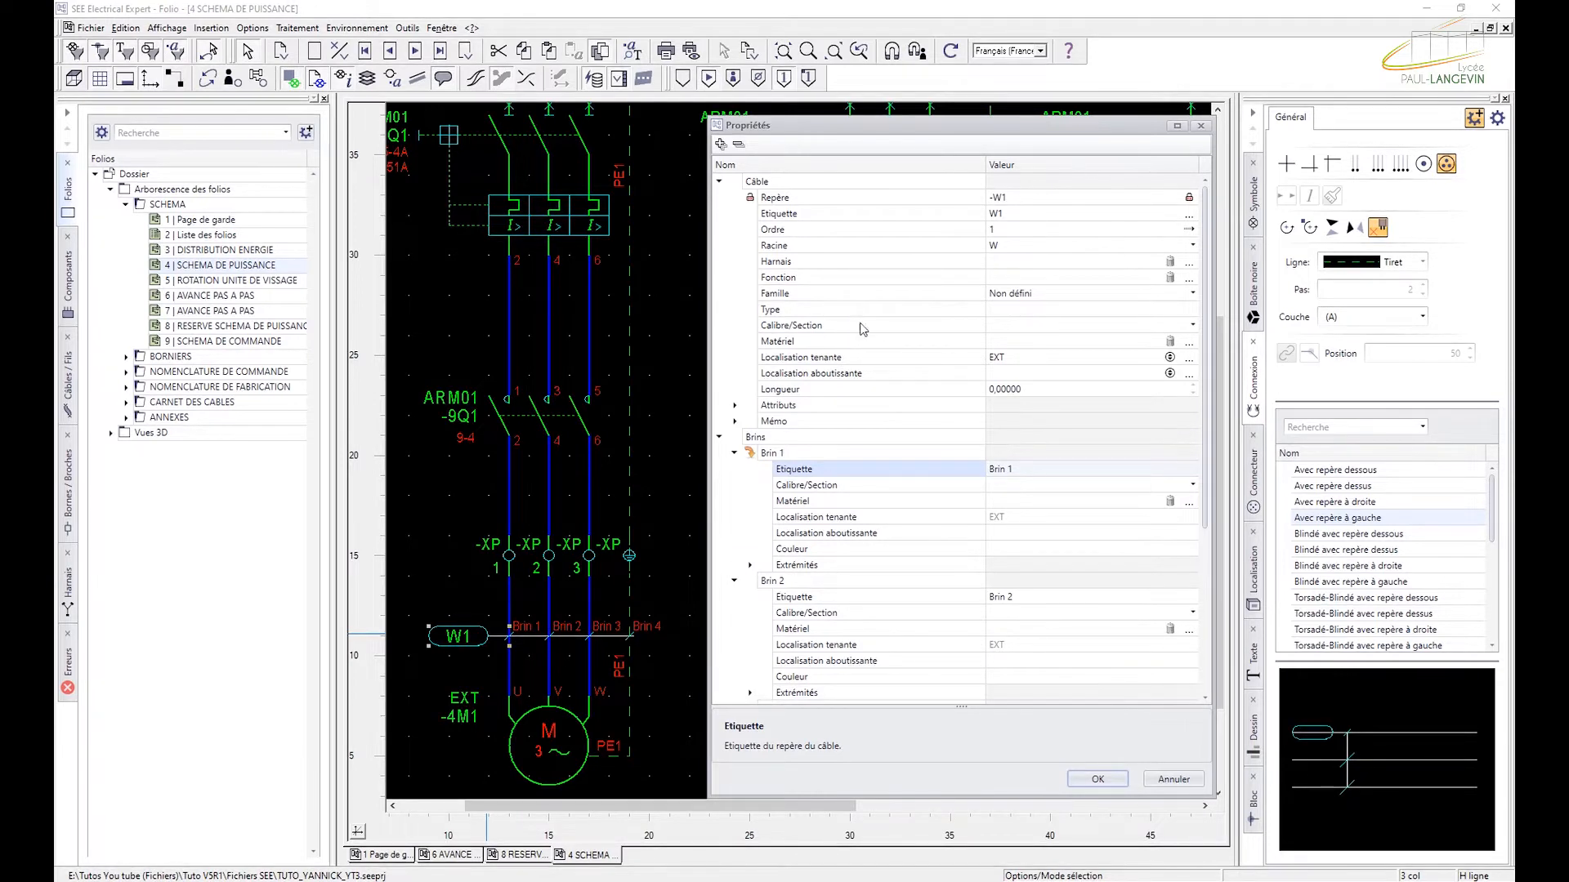
pyautogui.click(825, 342)
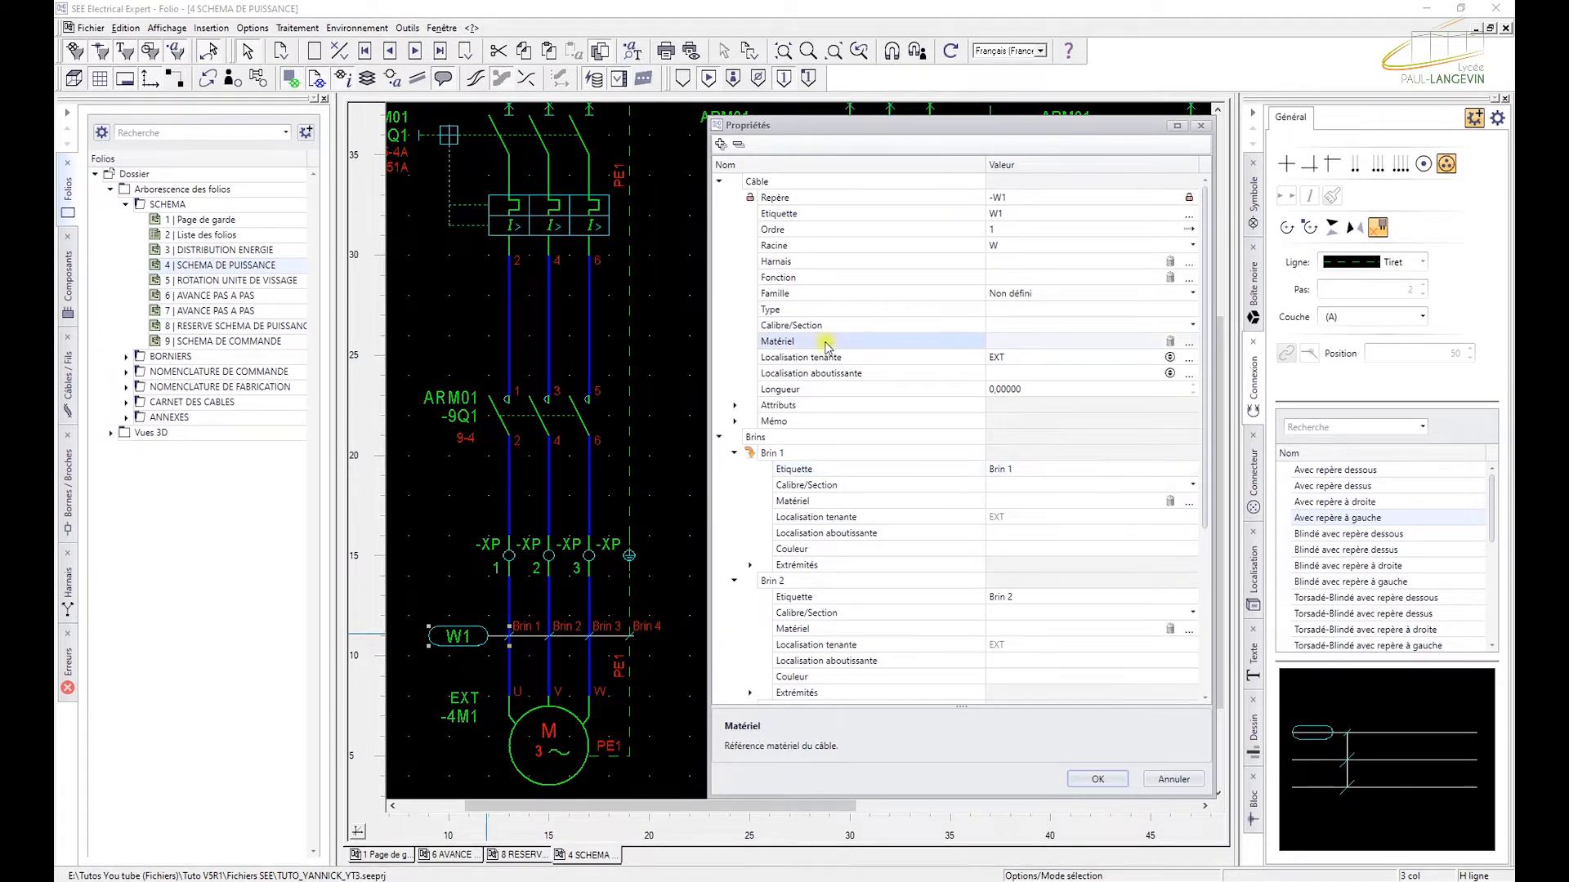
pyautogui.click(1190, 343)
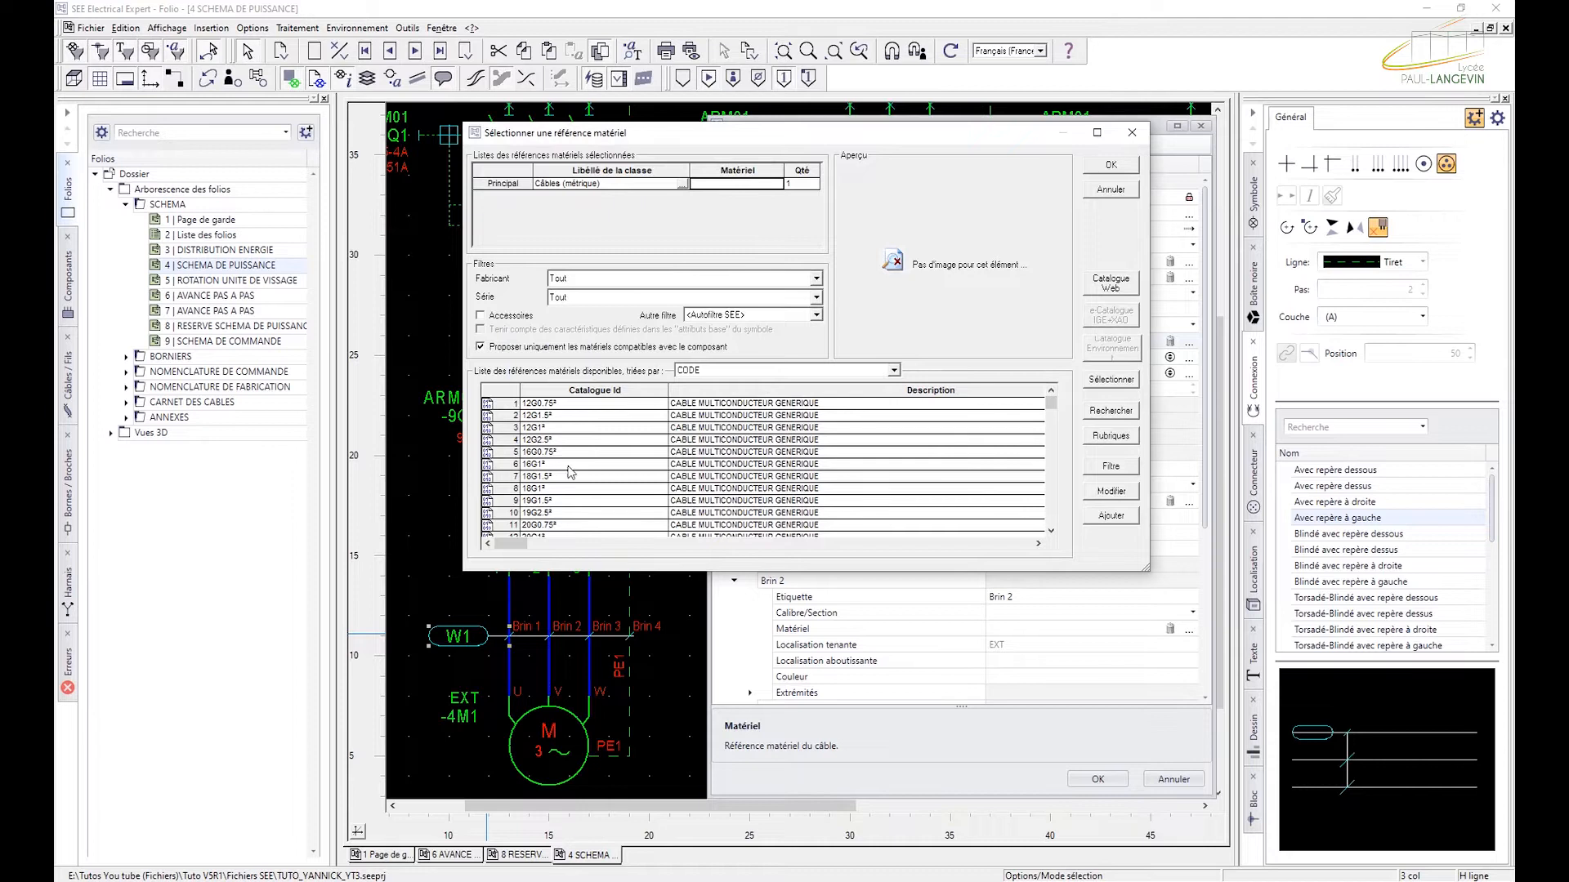
pyautogui.doubleClick(539, 500)
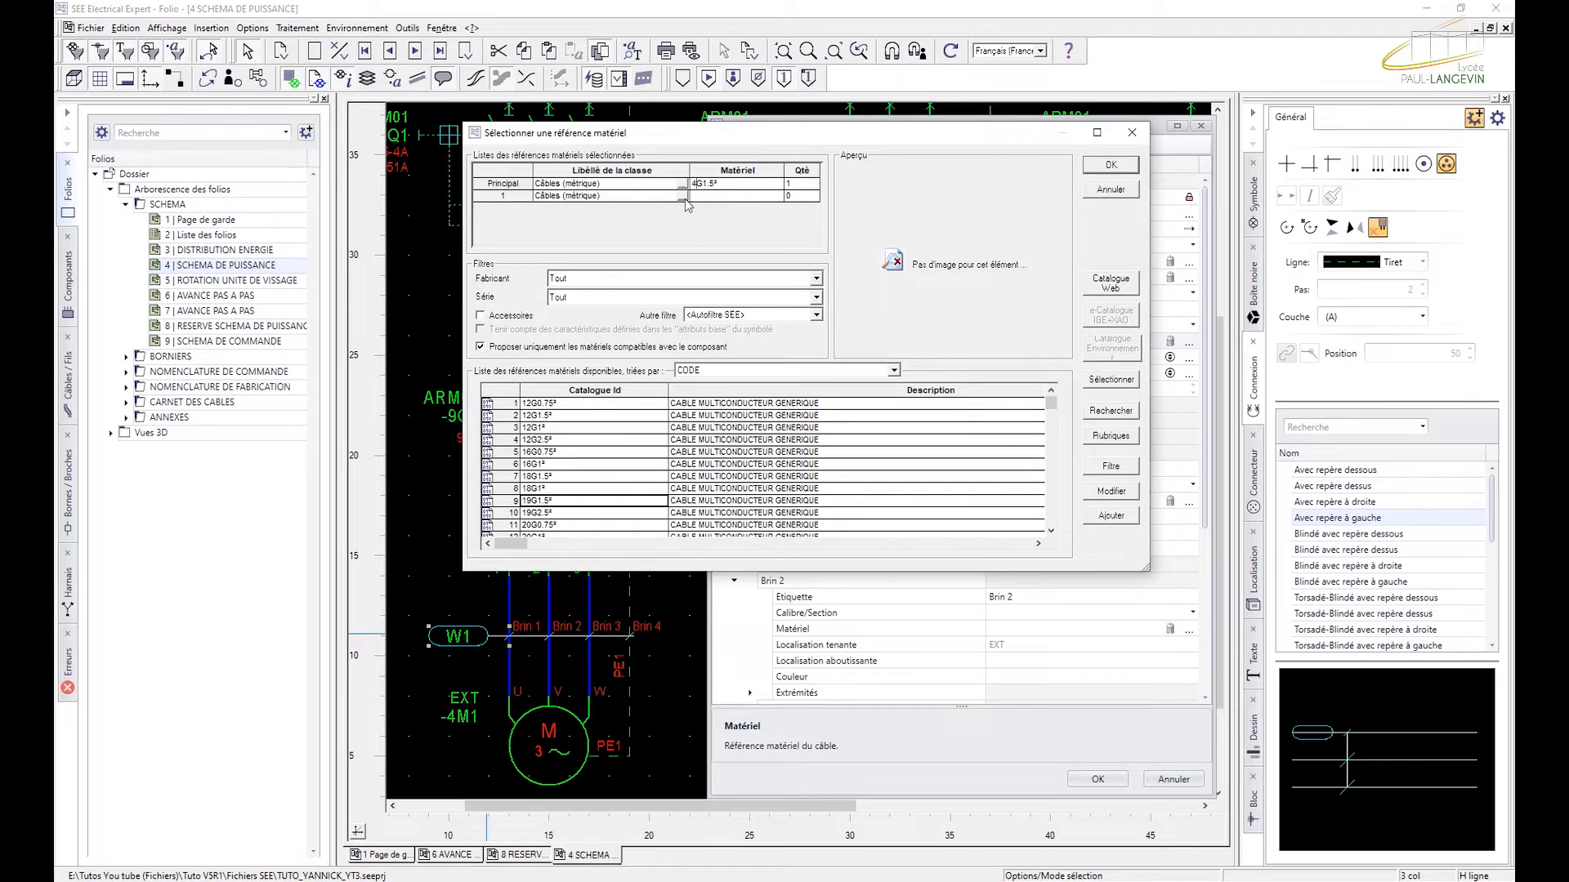
pyautogui.click(1111, 165)
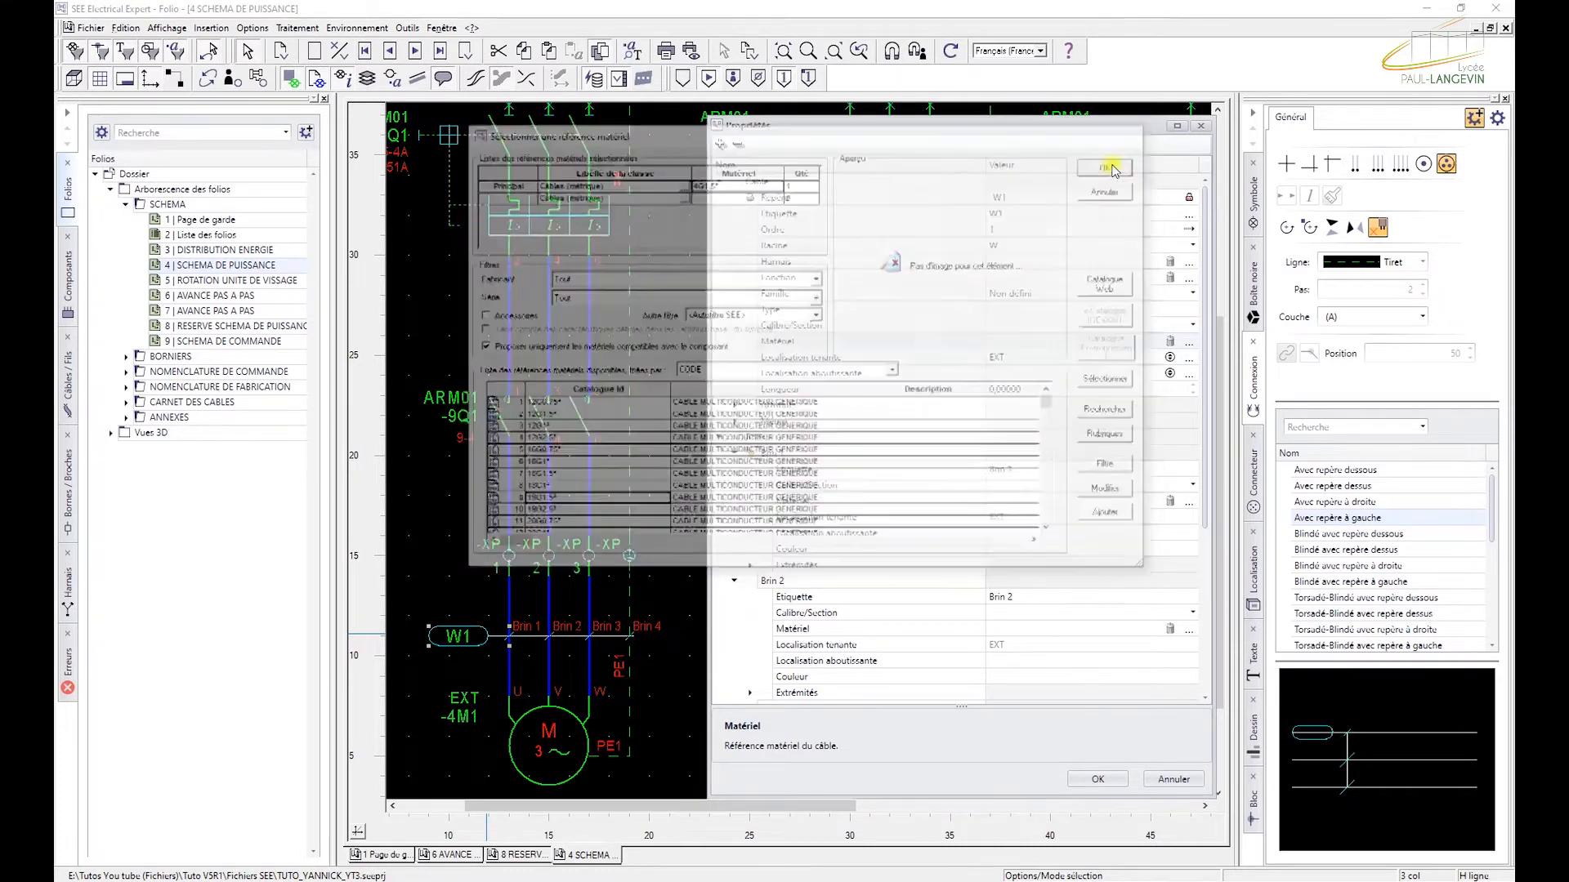
pyautogui.click(1097, 778)
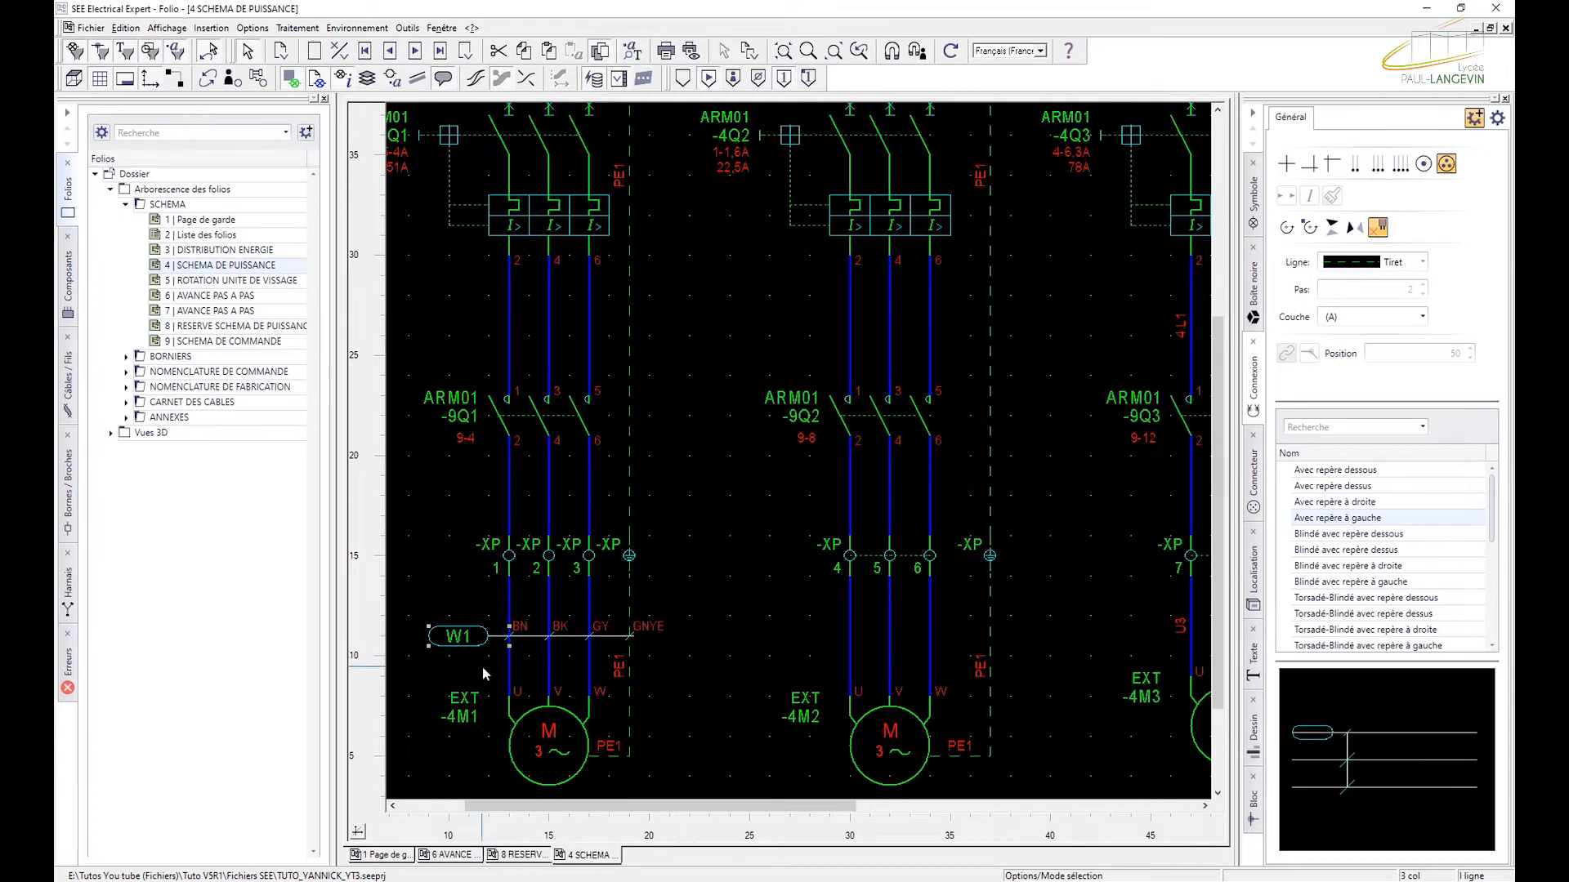
# Examine the strand colour codes on cable W1 and the wiring of the other two motor circuits.
pyautogui.scroll(1, 503, 632)
pyautogui.scroll(-1, 518, 653)
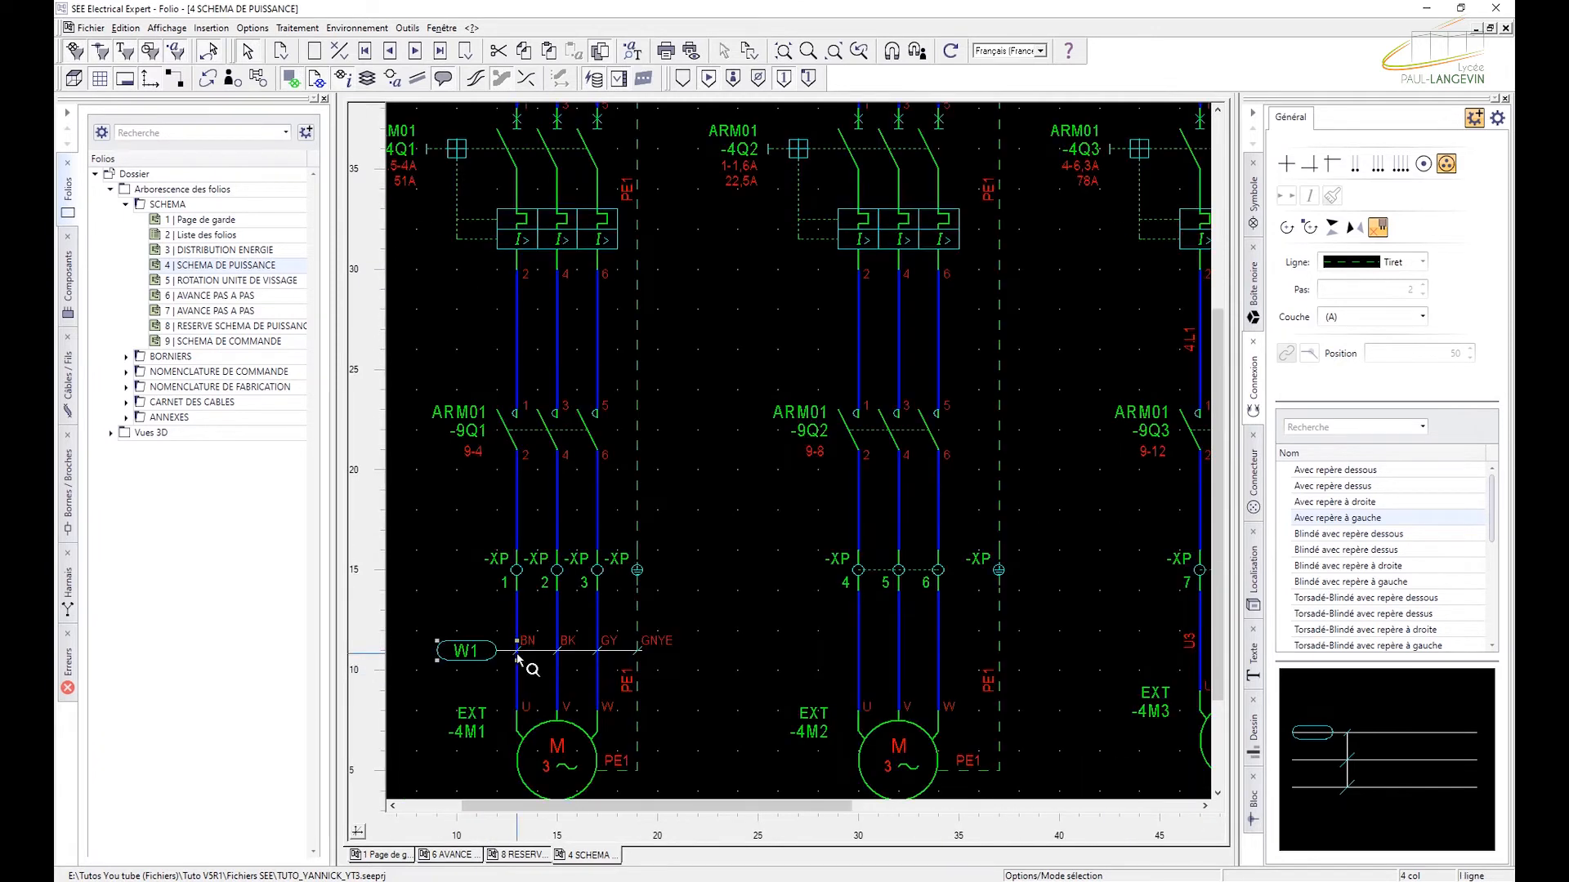
pyautogui.scroll(1, 517, 652)
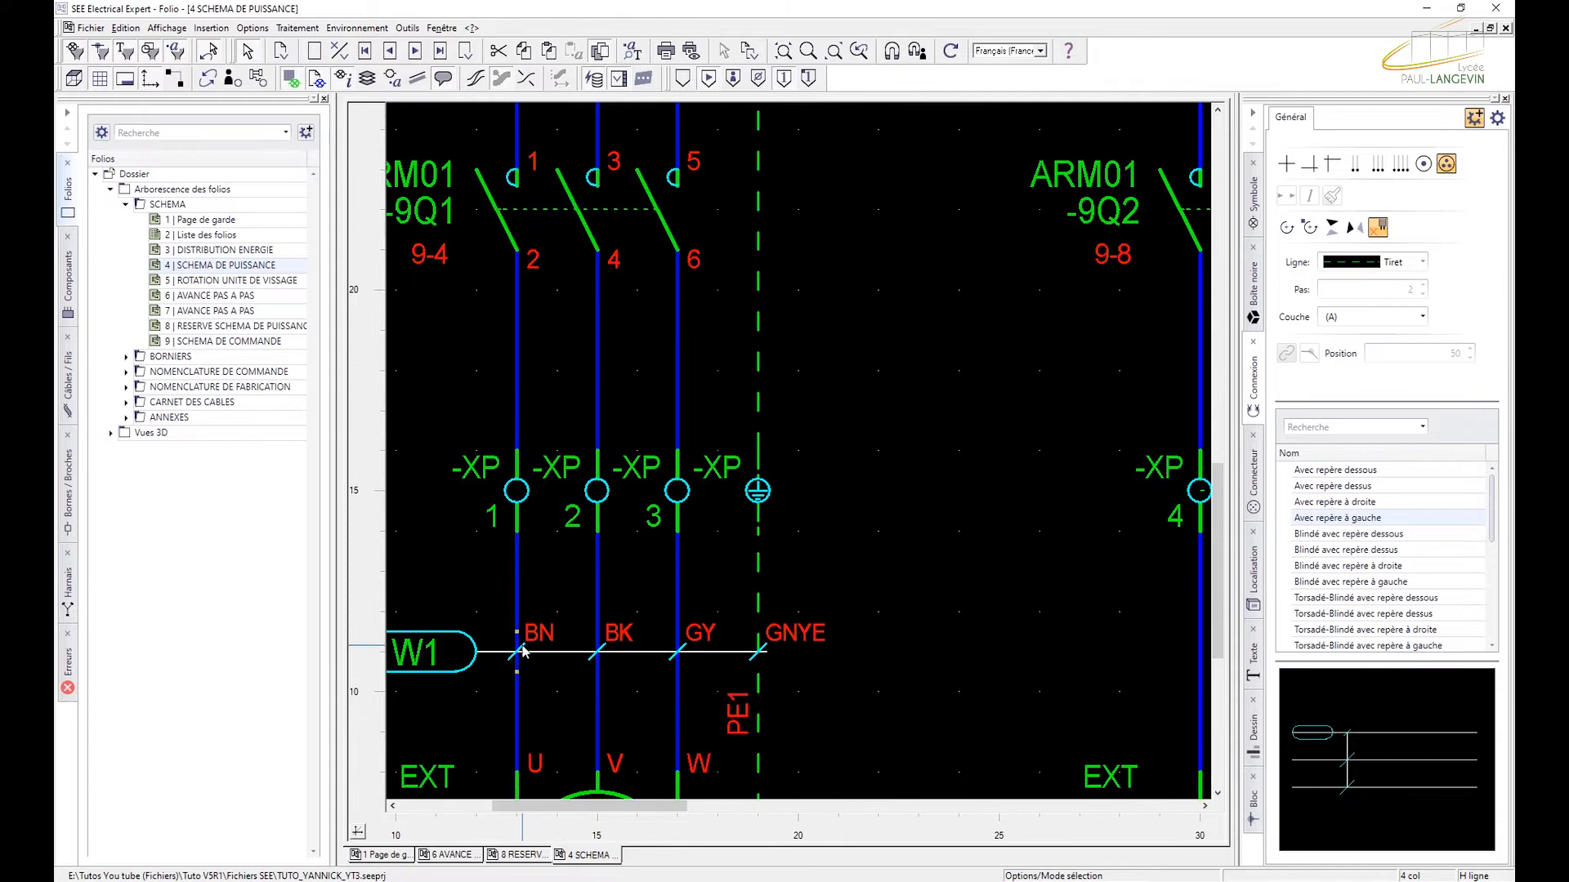
pyautogui.moveTo(605, 650)
pyautogui.scroll(-1, 778, 651)
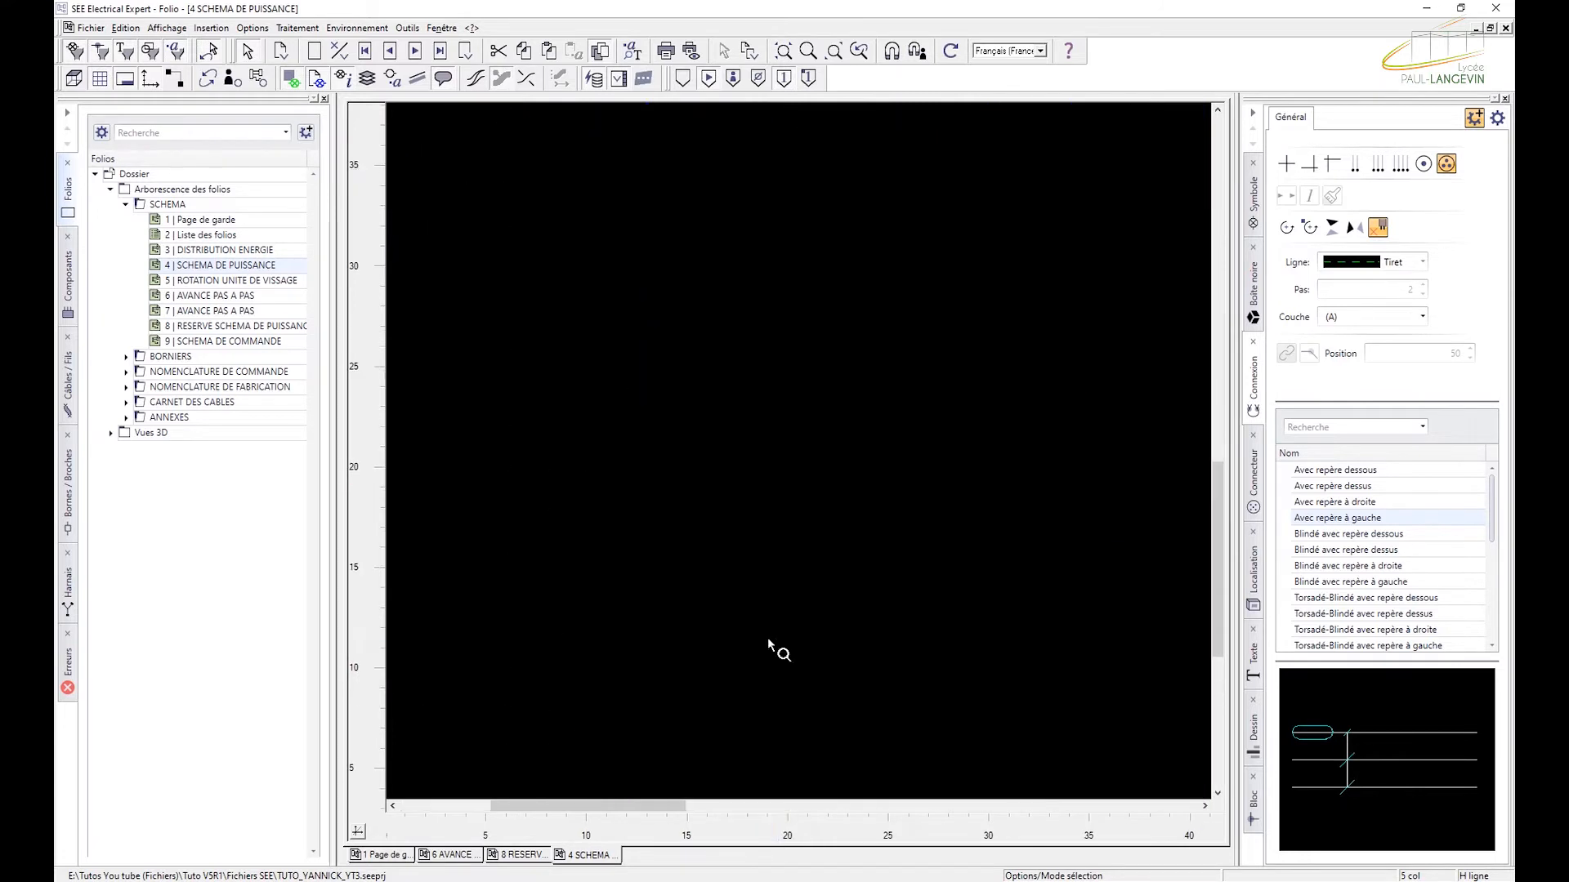
pyautogui.scroll(-1, 766, 670)
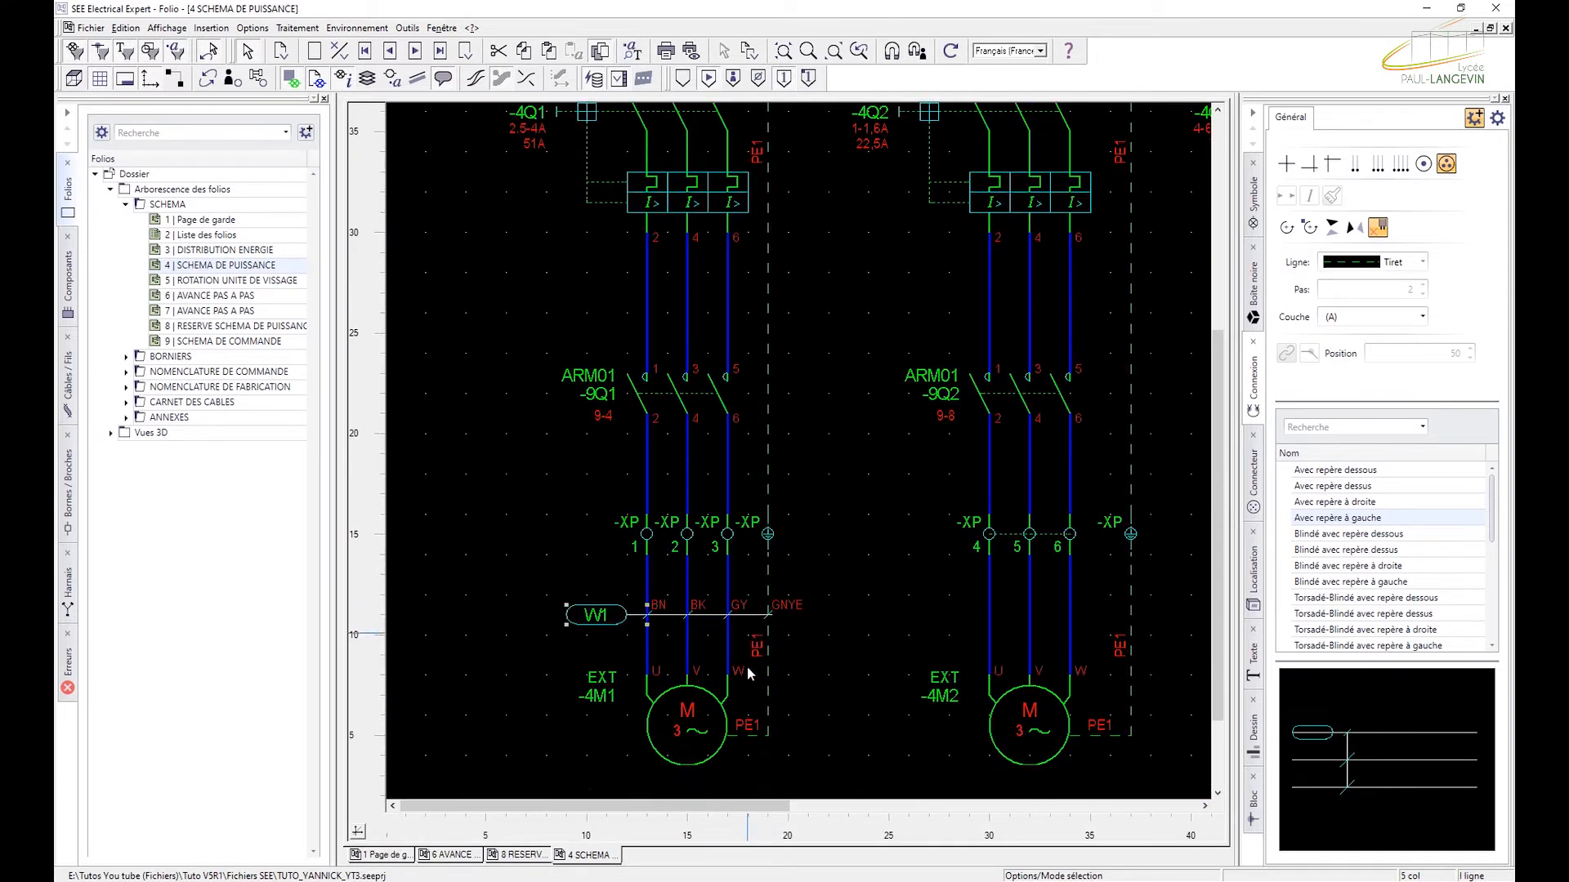
pyautogui.click(822, 657)
pyautogui.moveTo(766, 806); pyautogui.dragTo(891, 798)
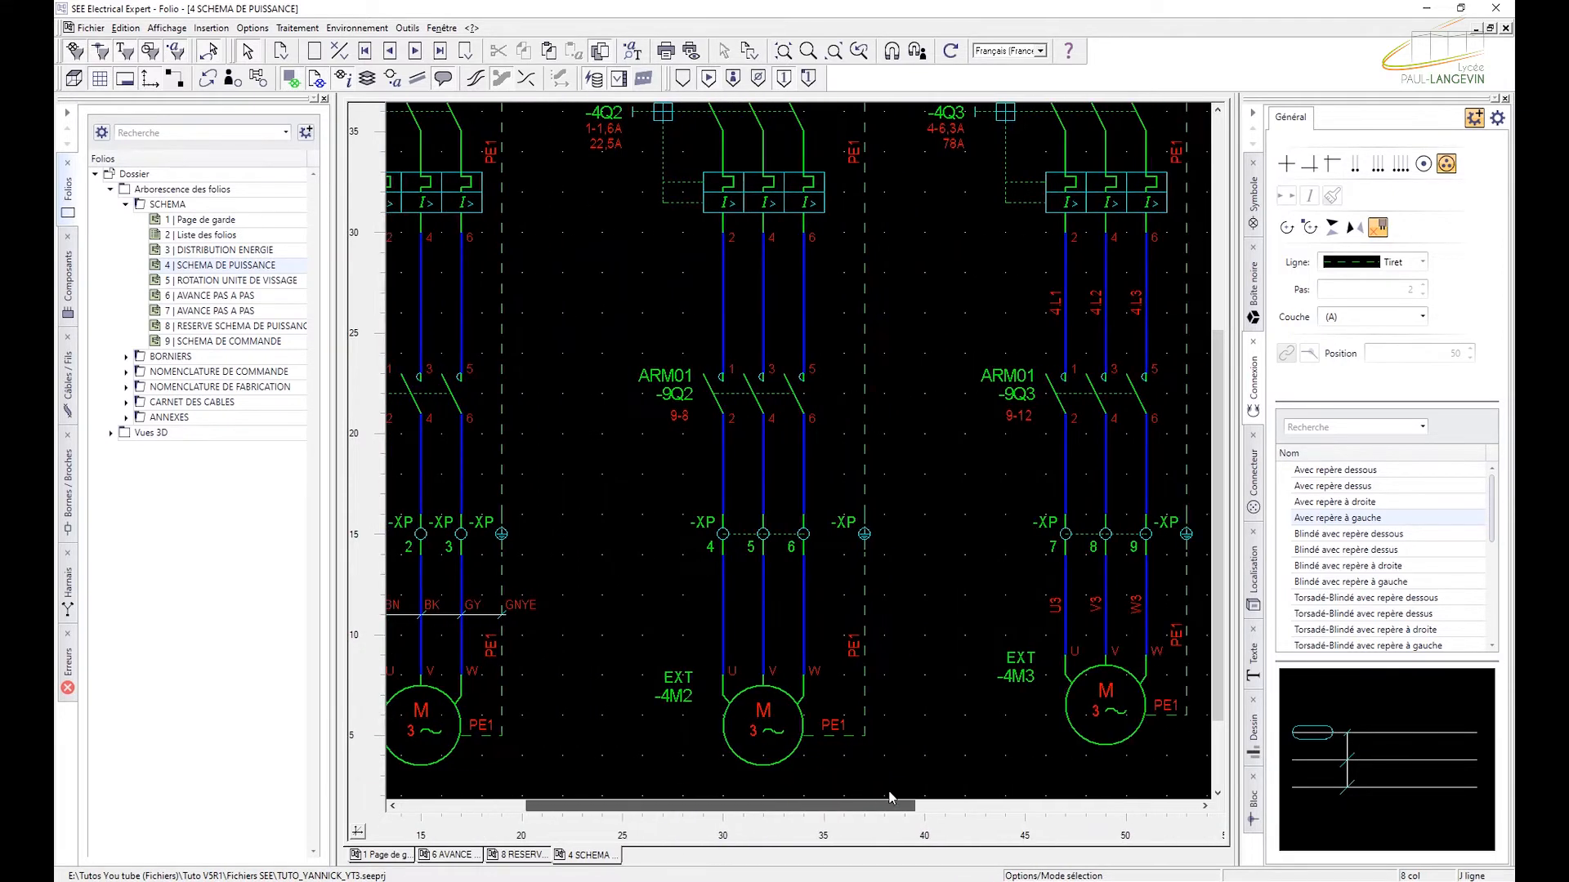
pyautogui.scroll(-2, 783, 623)
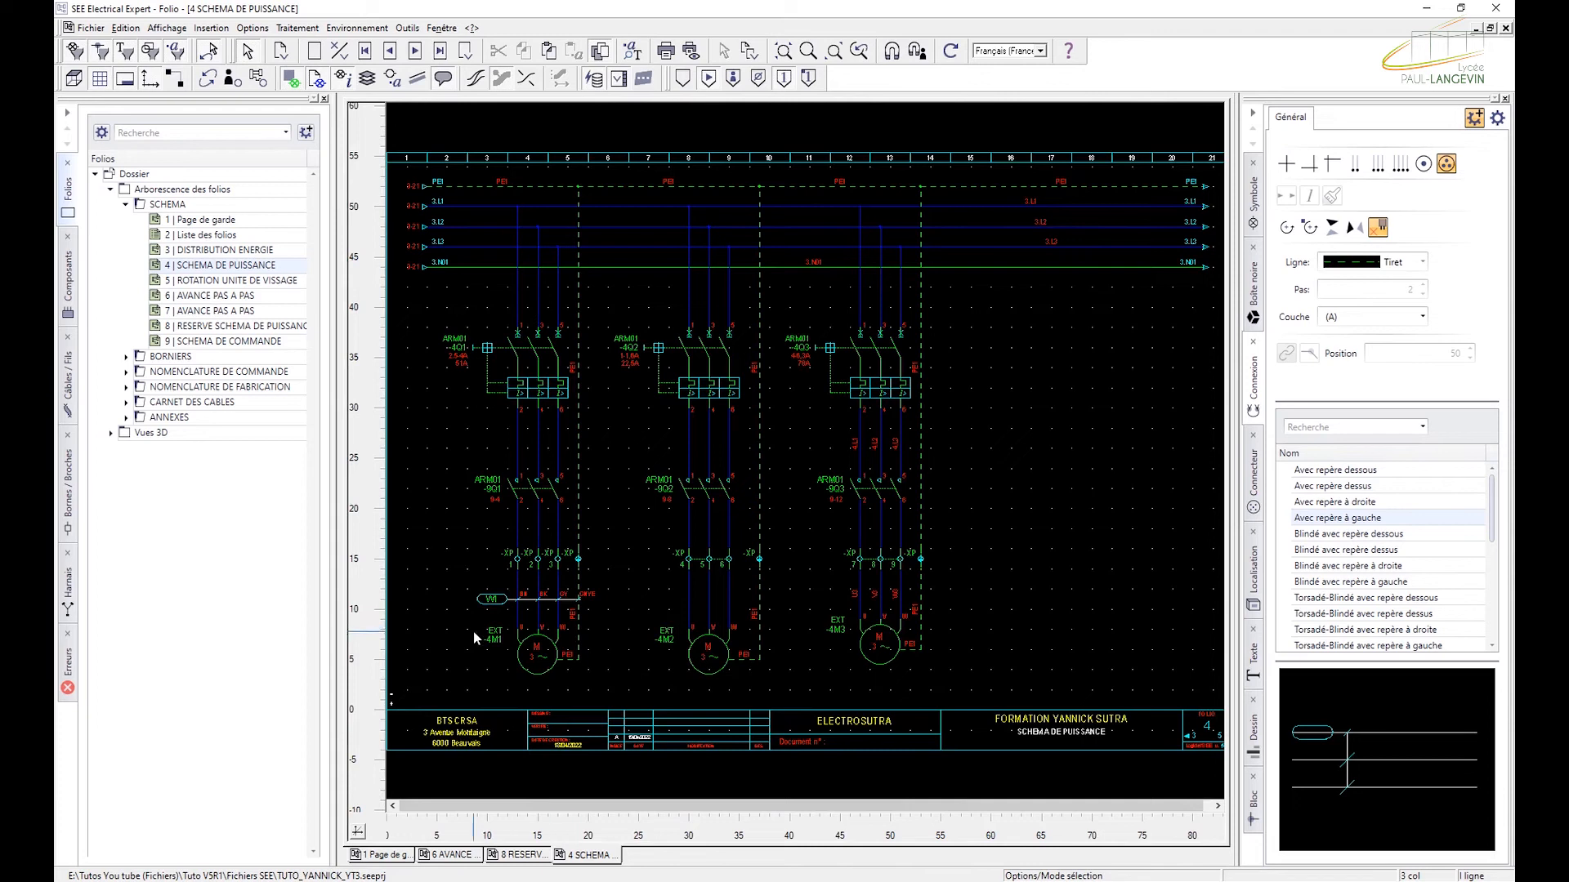
pyautogui.scroll(2, 507, 605)
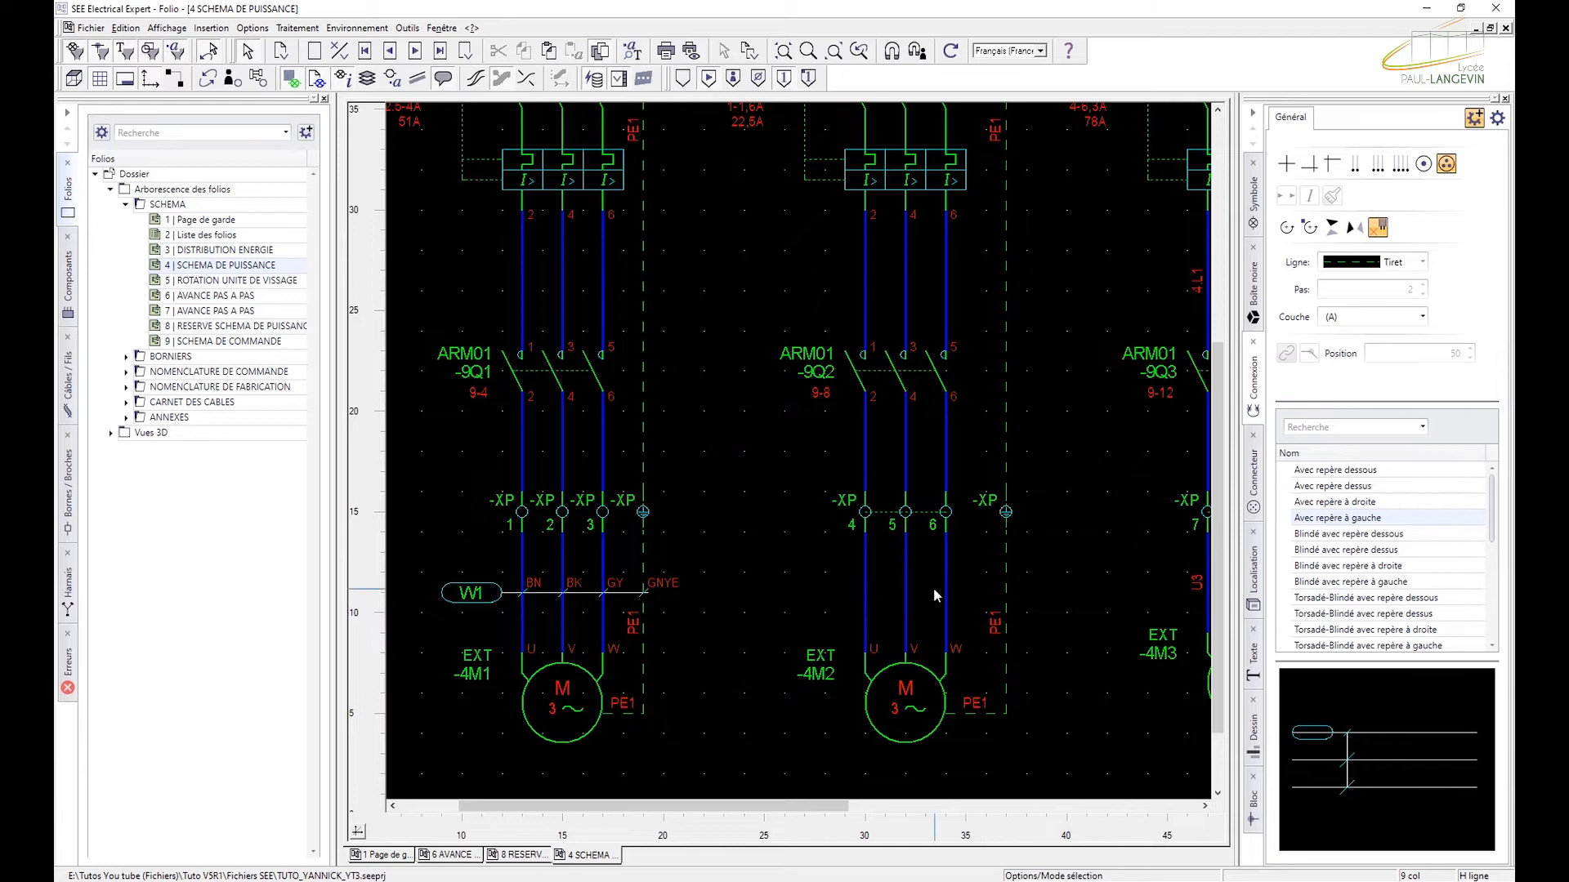
pyautogui.moveTo(797, 595); pyautogui.dragTo(1041, 564)
# Open terminal block XP from its terminal 1 on the power schematic.
pyautogui.click(523, 510)
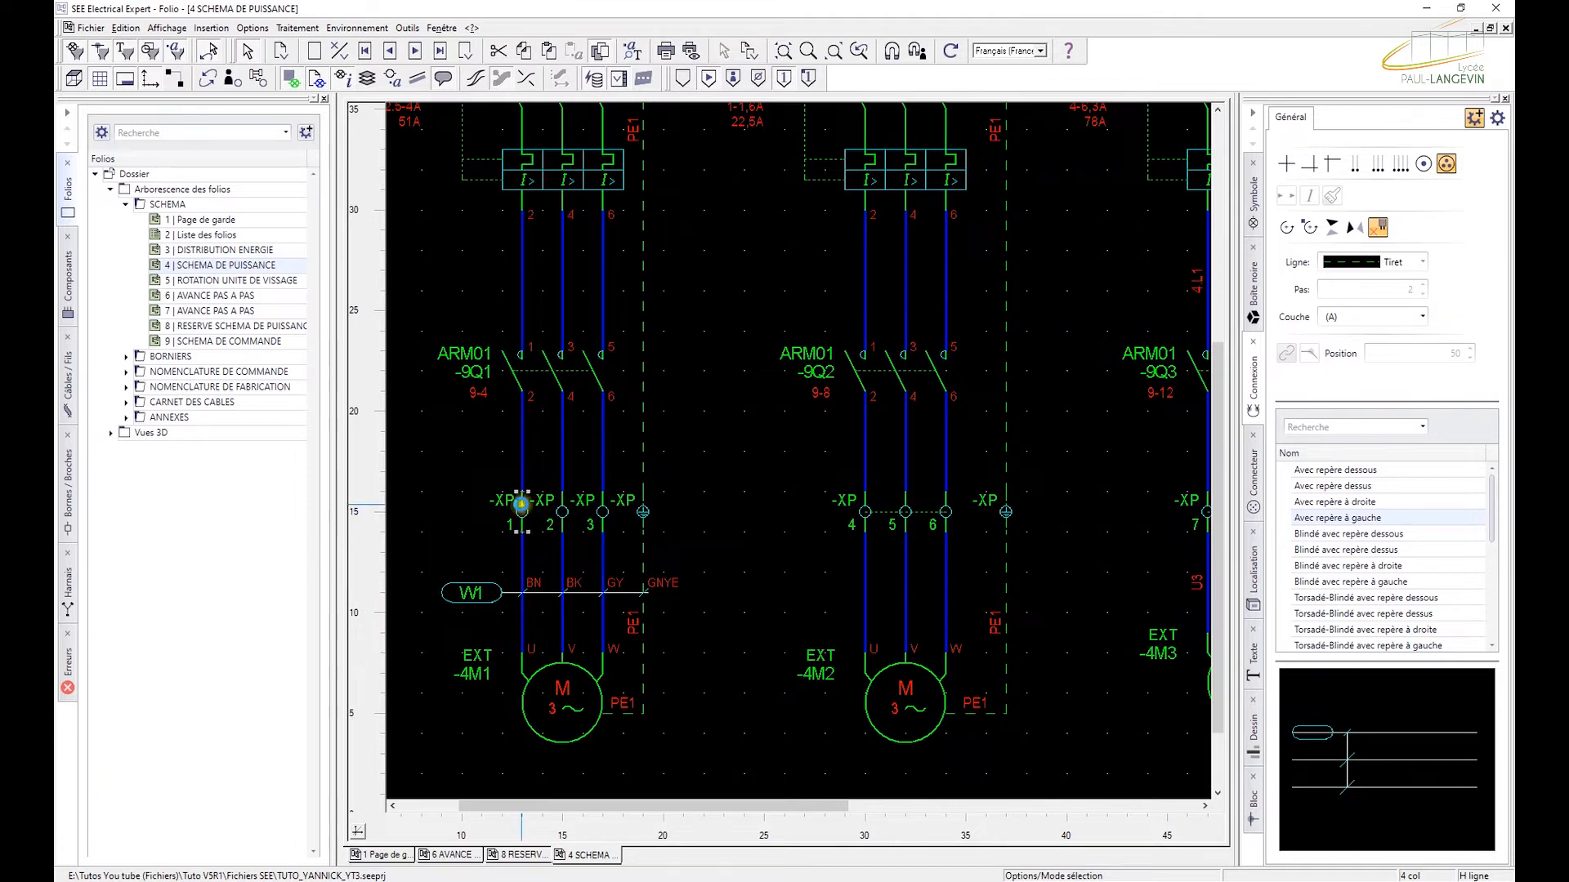
pyautogui.rightClick(523, 511)
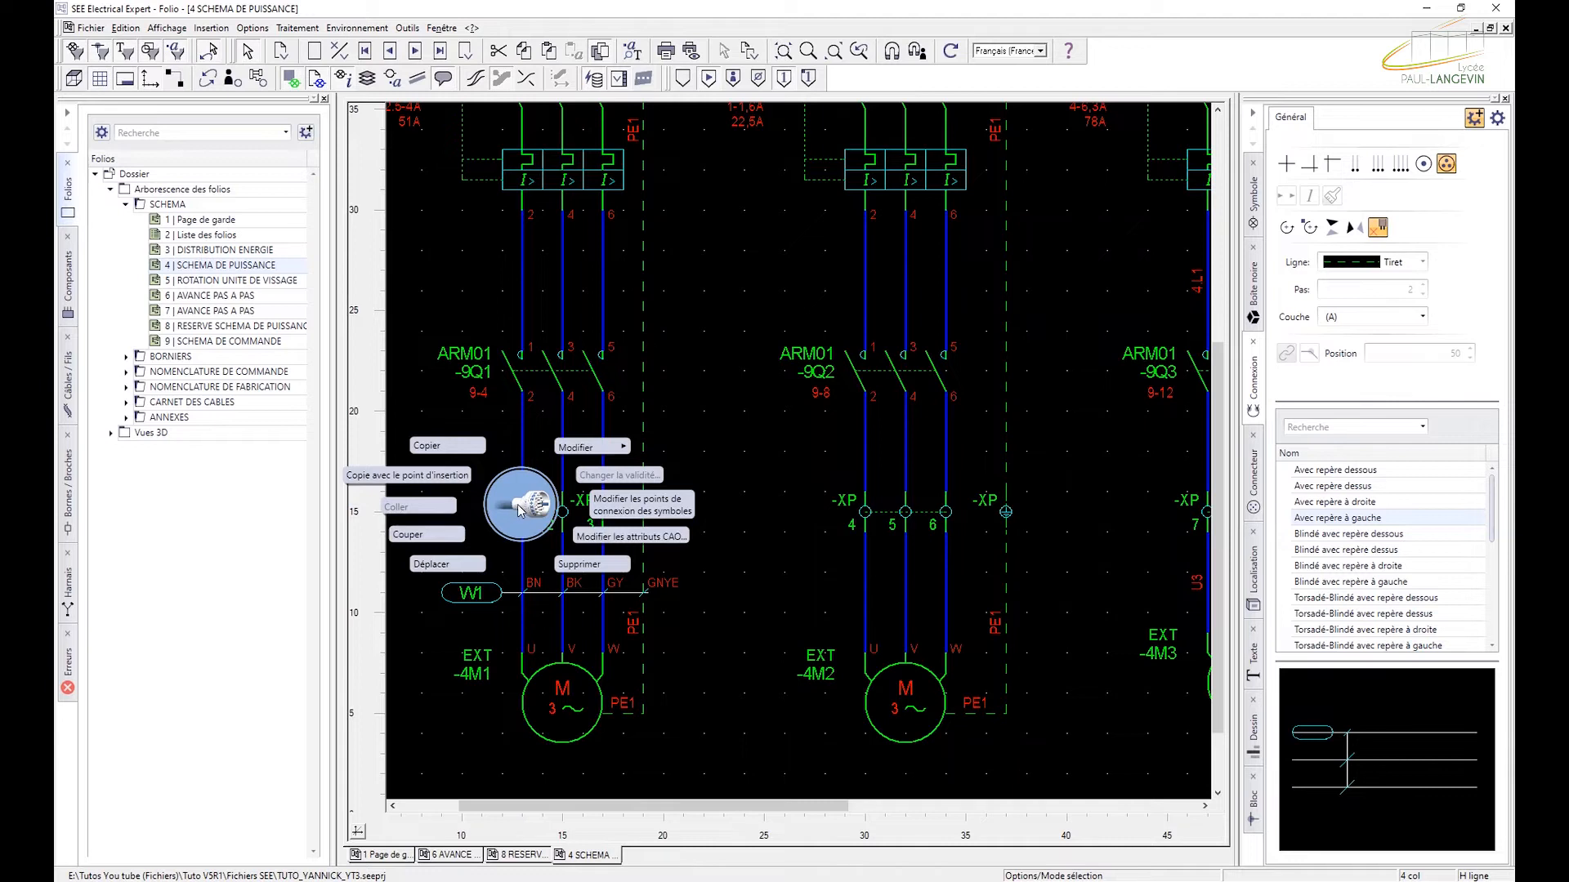
pyautogui.click(517, 508)
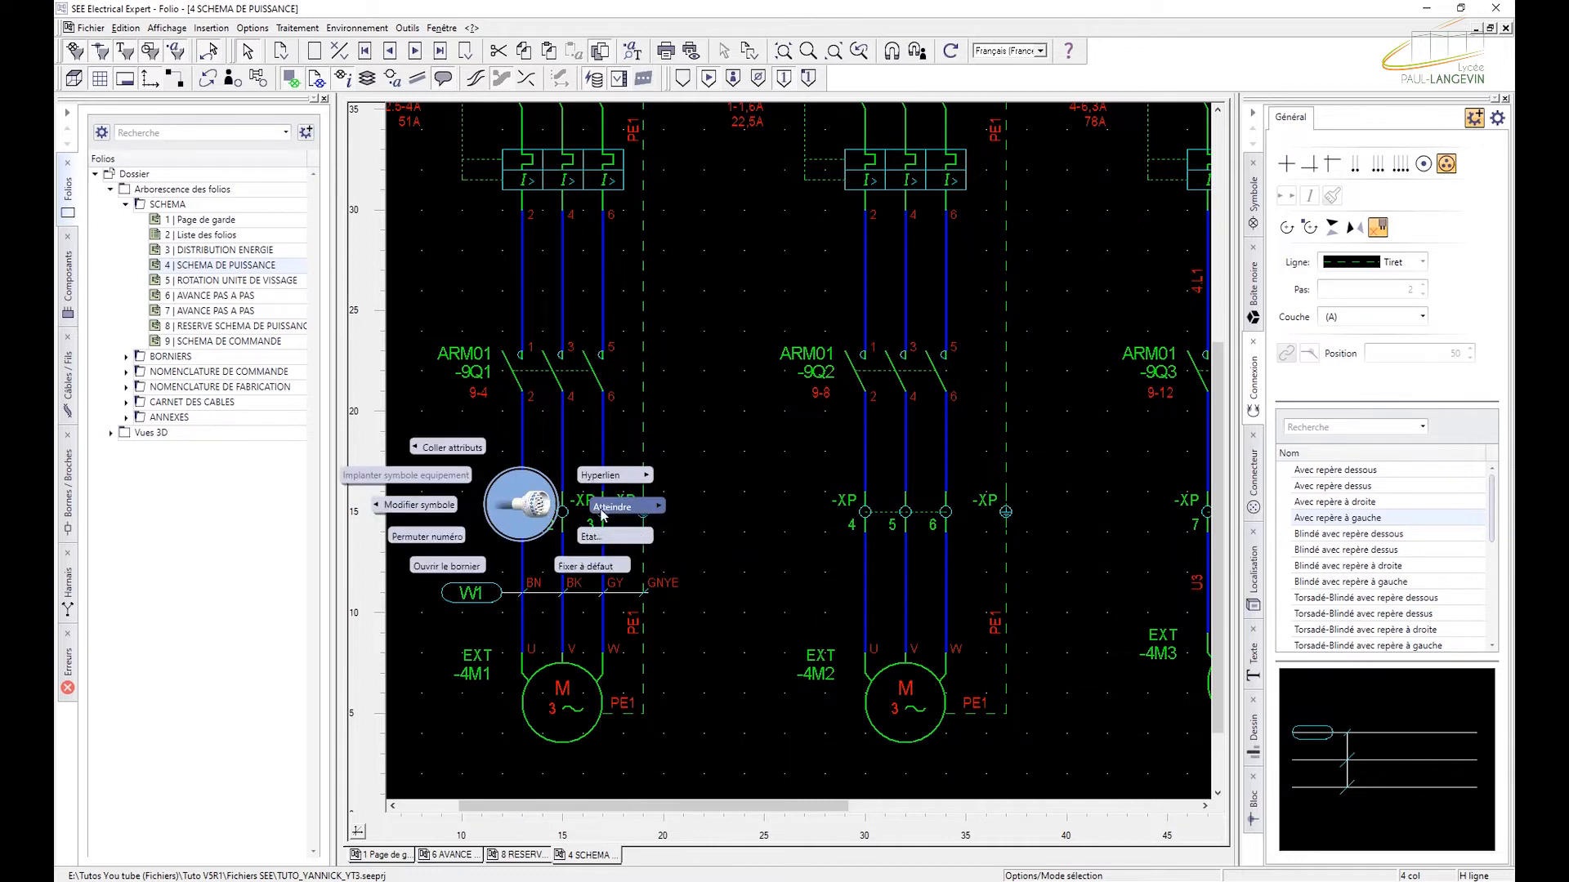
pyautogui.moveTo(598, 513)
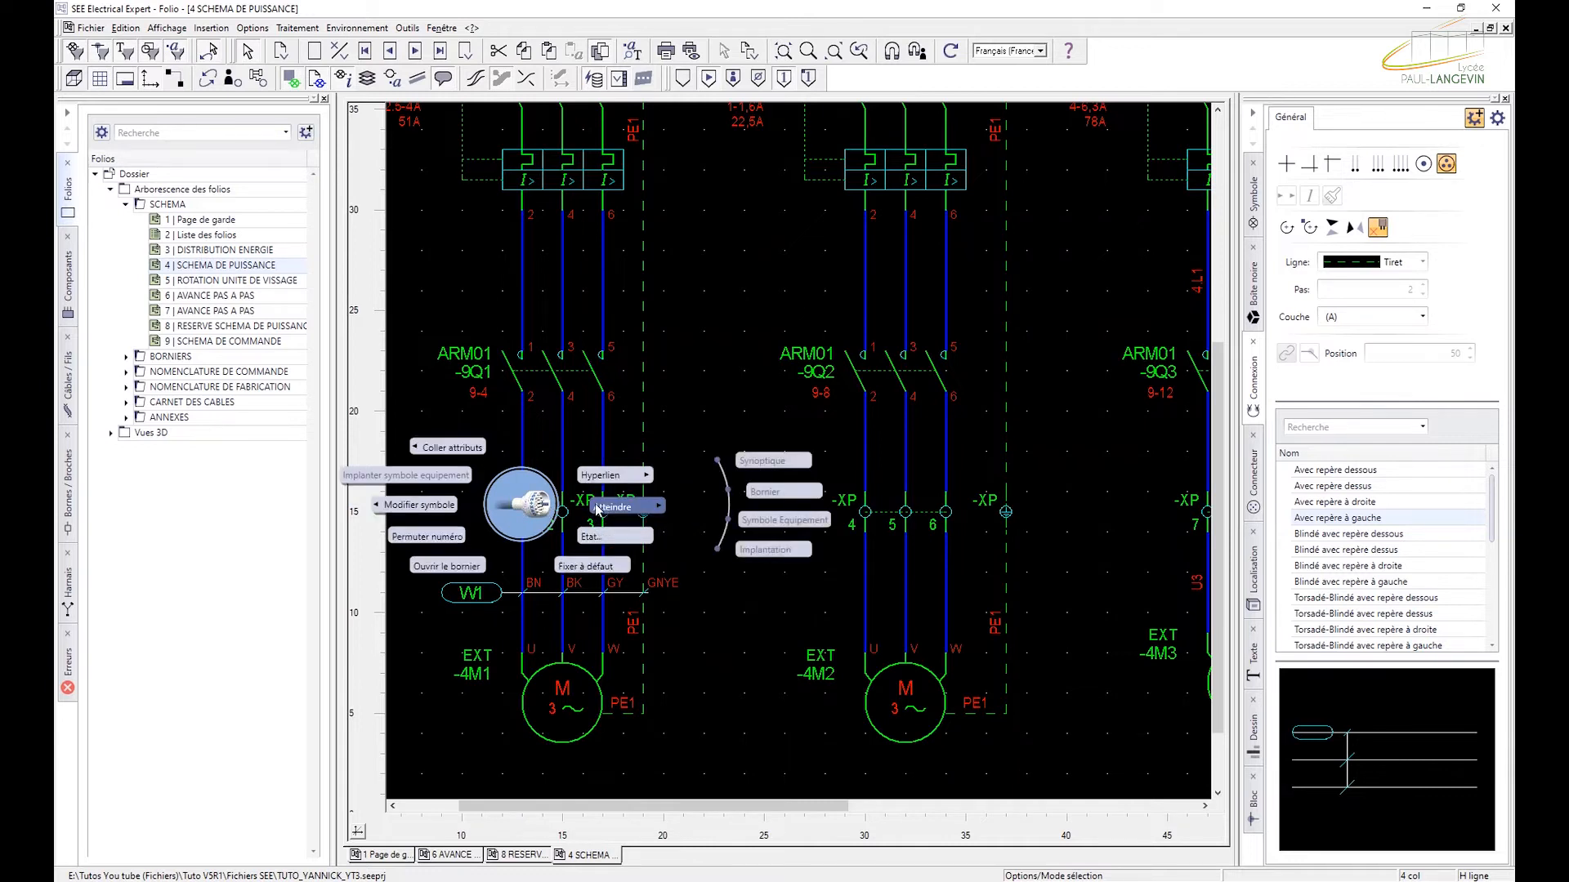
pyautogui.click(470, 567)
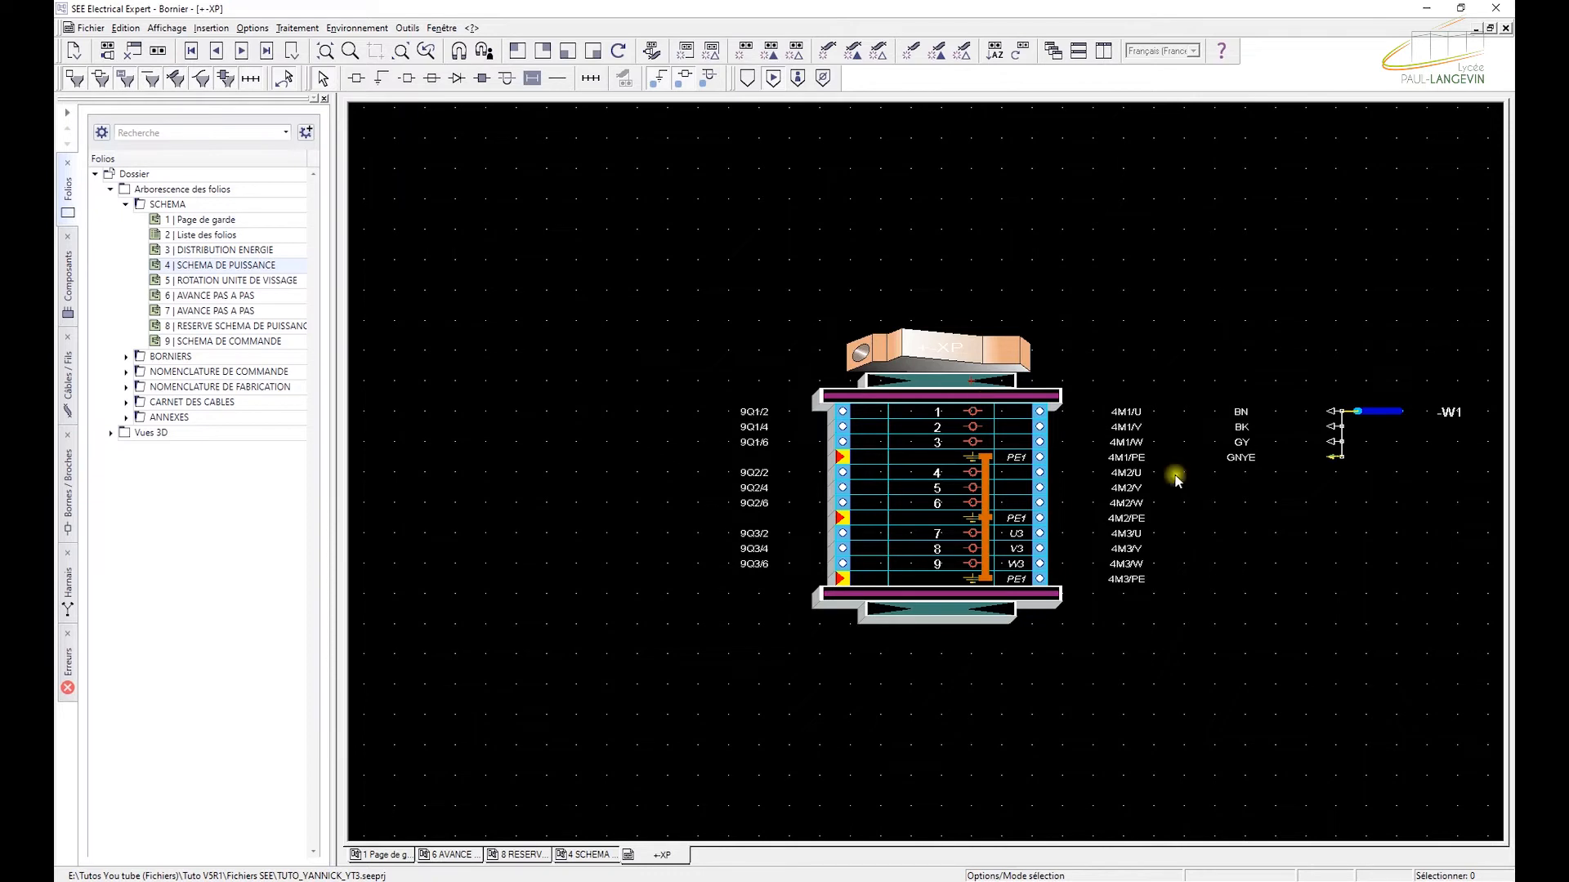
# Insert a cable on the 4M2 connections U, V, W and PE of terminal block XP.
pyautogui.click(1146, 474)
pyautogui.keyDown('ctrl'); pyautogui.click(1142, 488); pyautogui.keyUp('ctrl')
pyautogui.keyDown('ctrl'); pyautogui.click(1142, 503); pyautogui.keyUp('ctrl')
pyautogui.rightClick(1153, 478)
pyautogui.click(1230, 505)
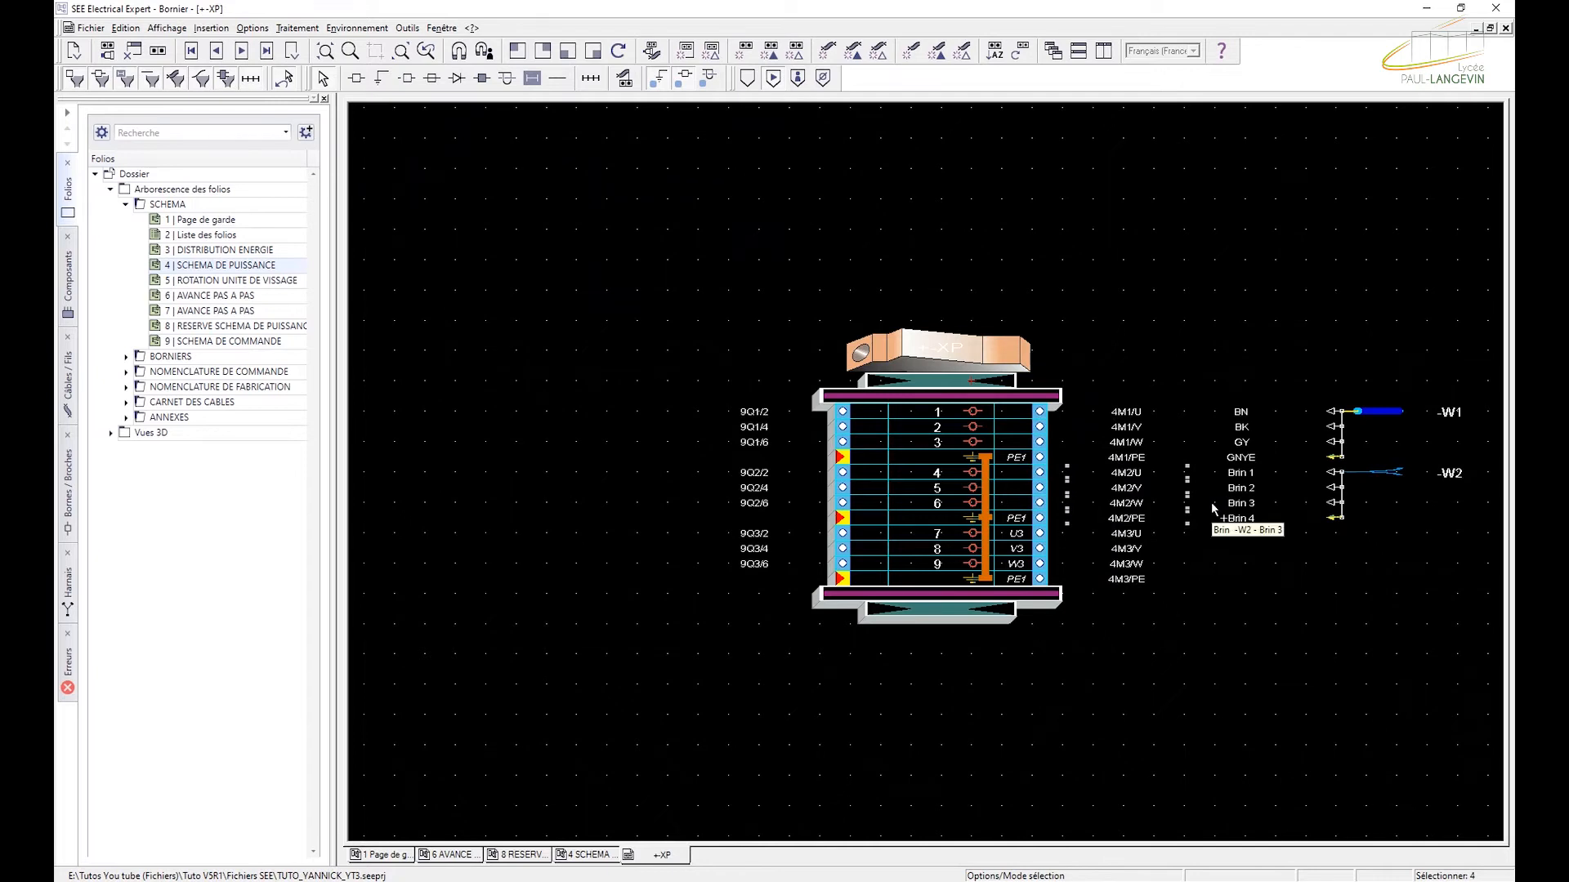
# Assign the catalogue reference 4G2.5² as the material of the cable serving motor 4M2.
pyautogui.click(1376, 483)
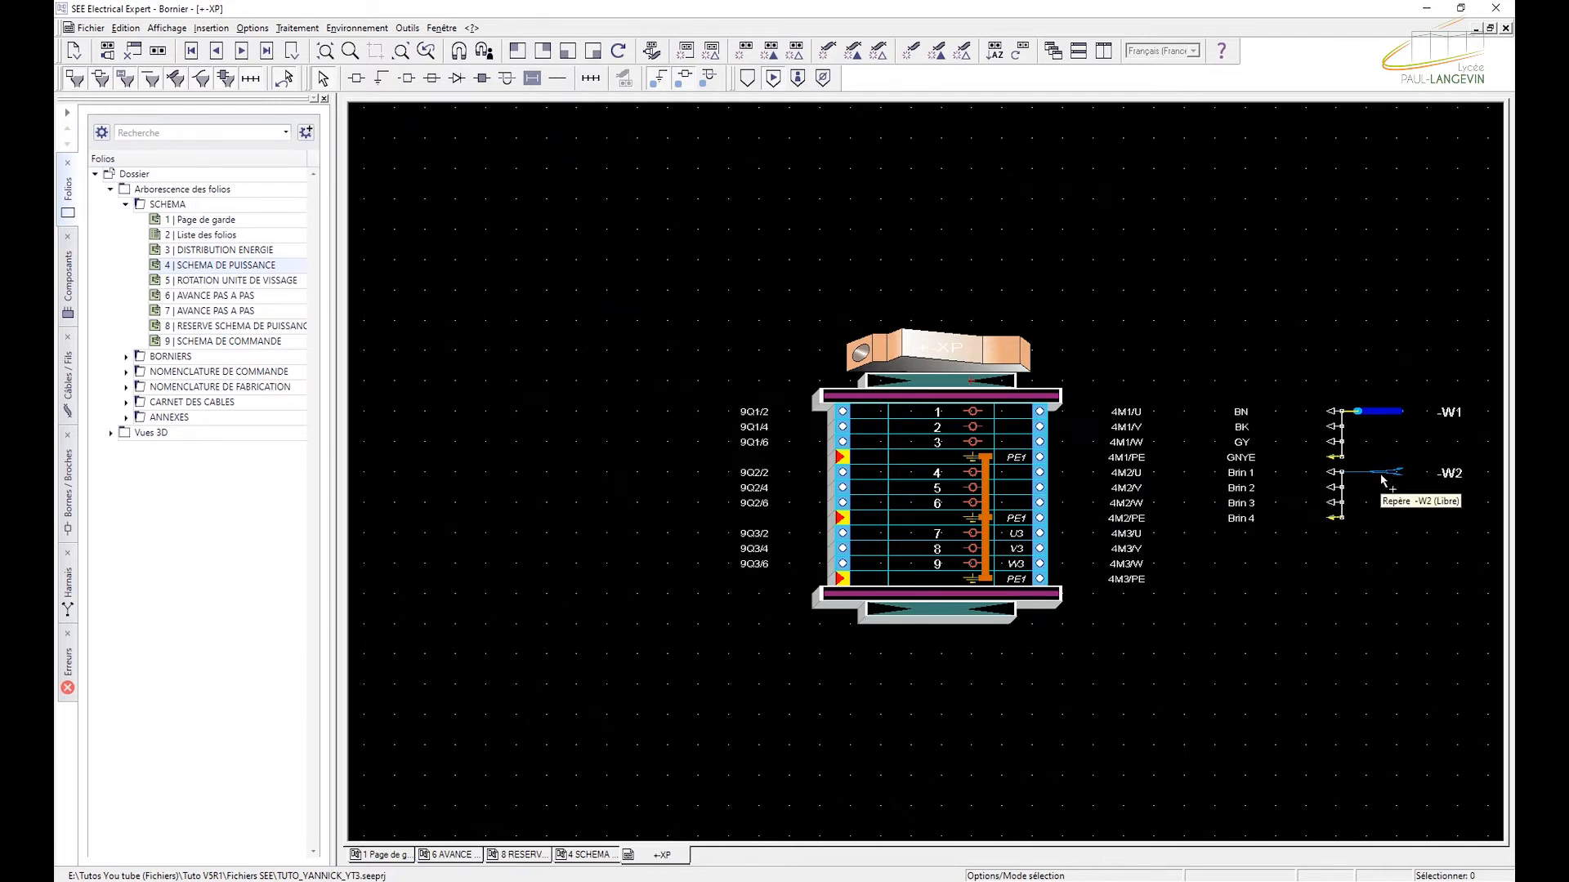
pyautogui.scroll(2, 1398, 438)
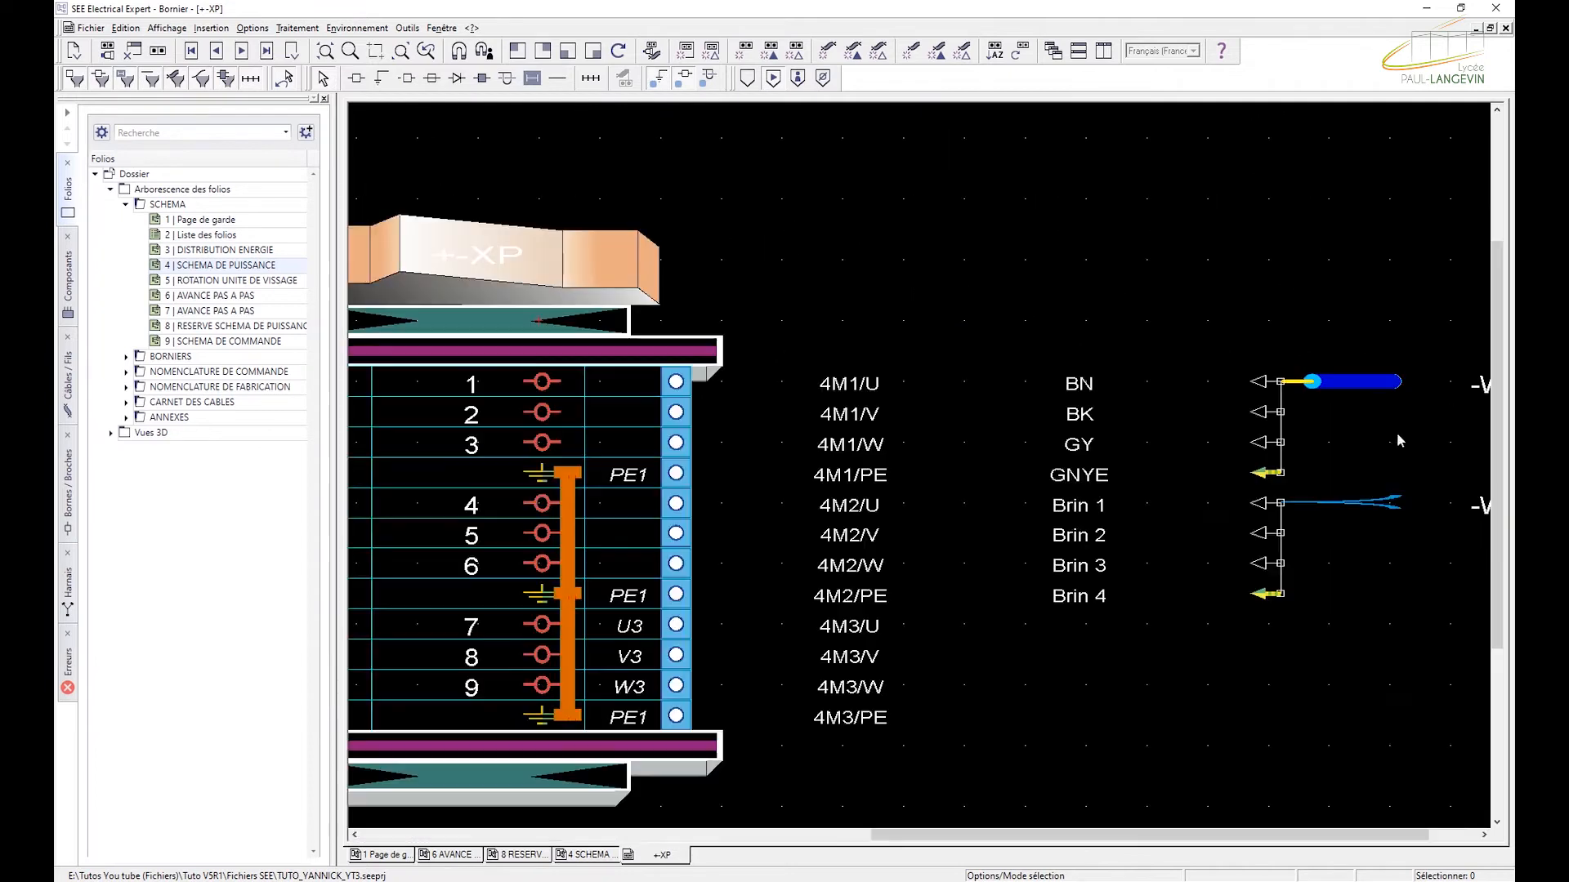
pyautogui.doubleClick(1355, 504)
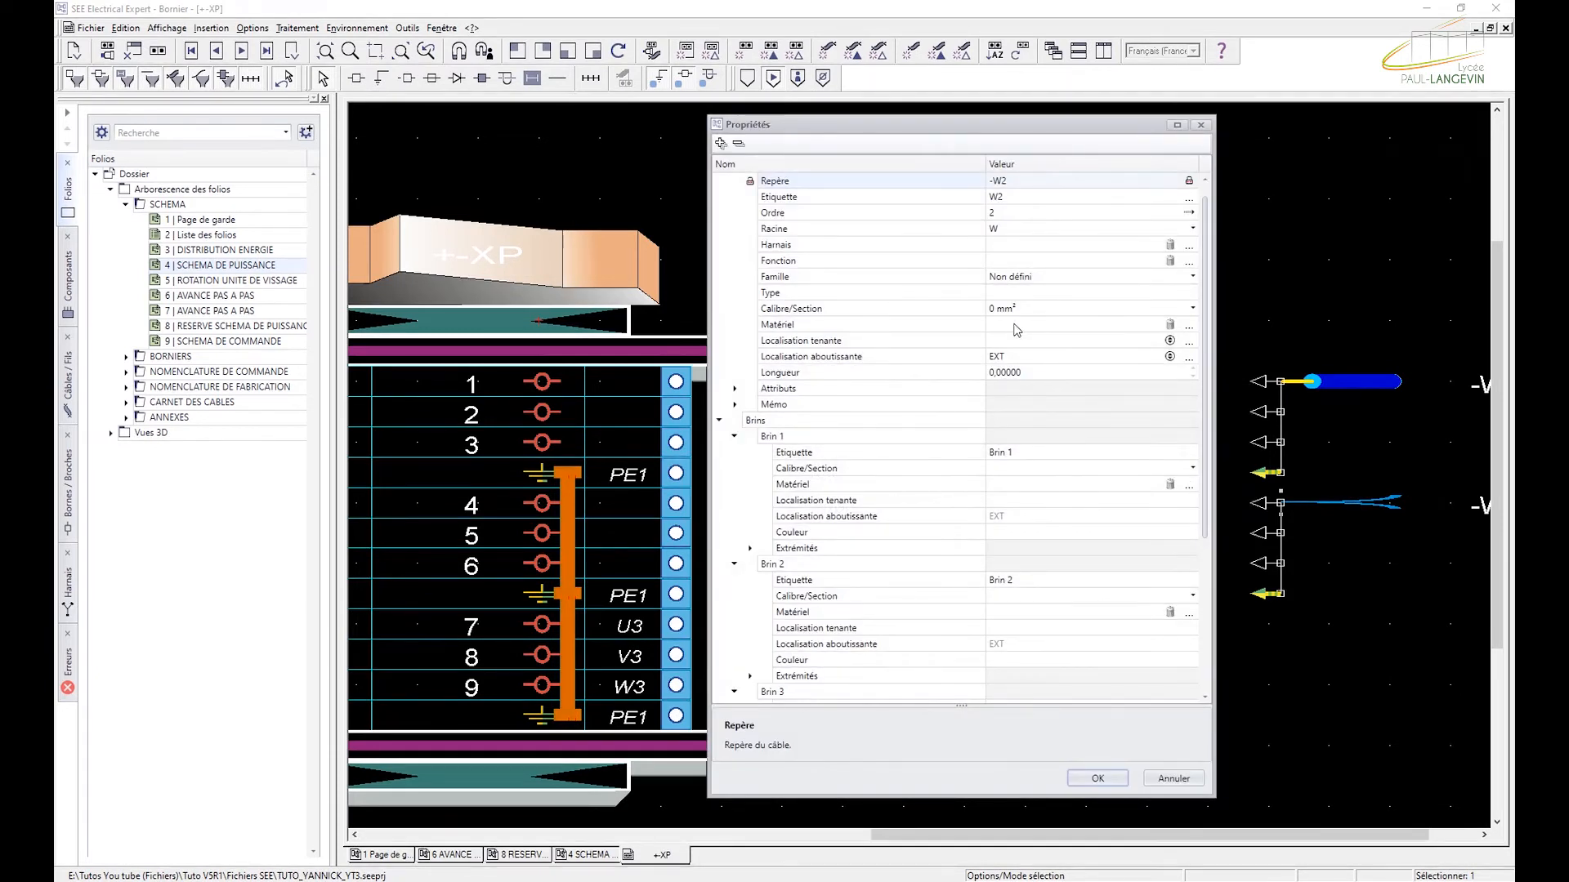
pyautogui.click(1189, 325)
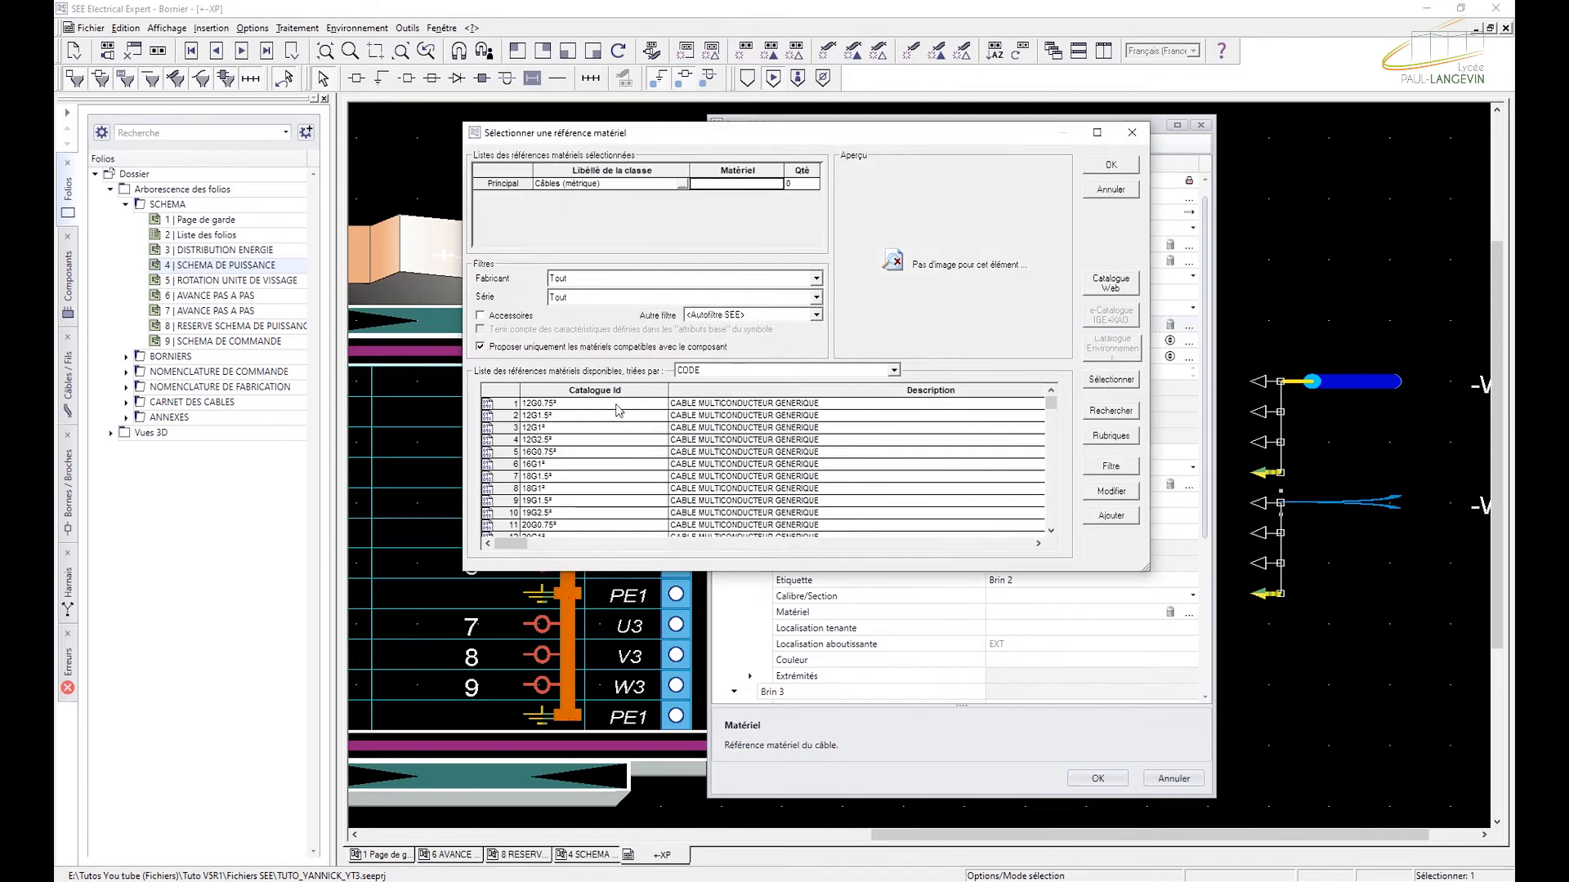
pyautogui.doubleClick(539, 417)
pyautogui.click(697, 184)
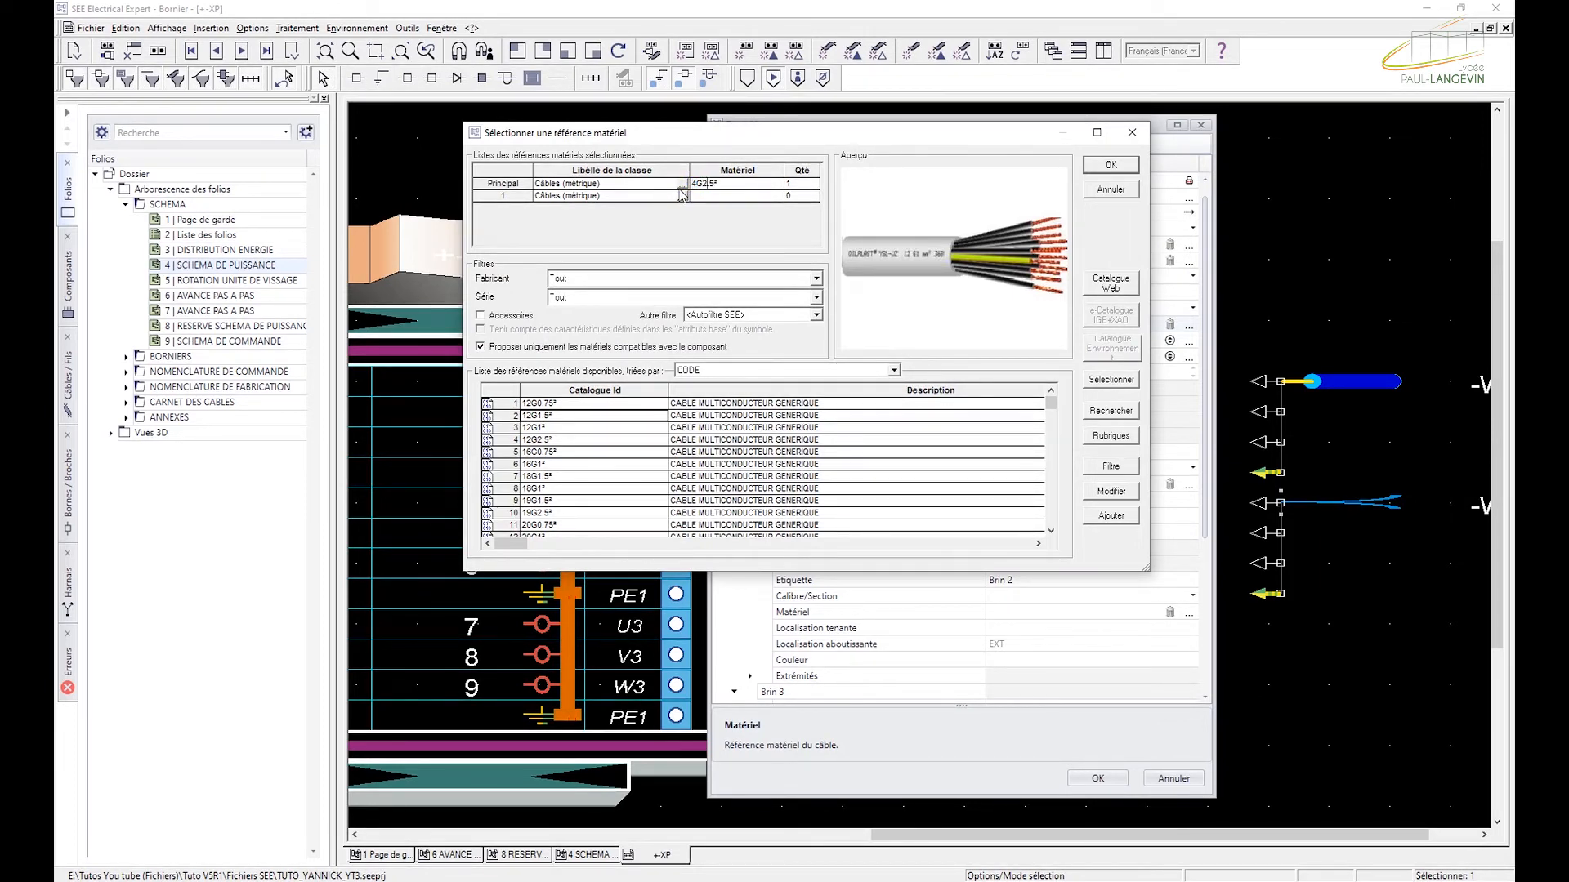
pyautogui.click(1121, 170)
pyautogui.click(1075, 782)
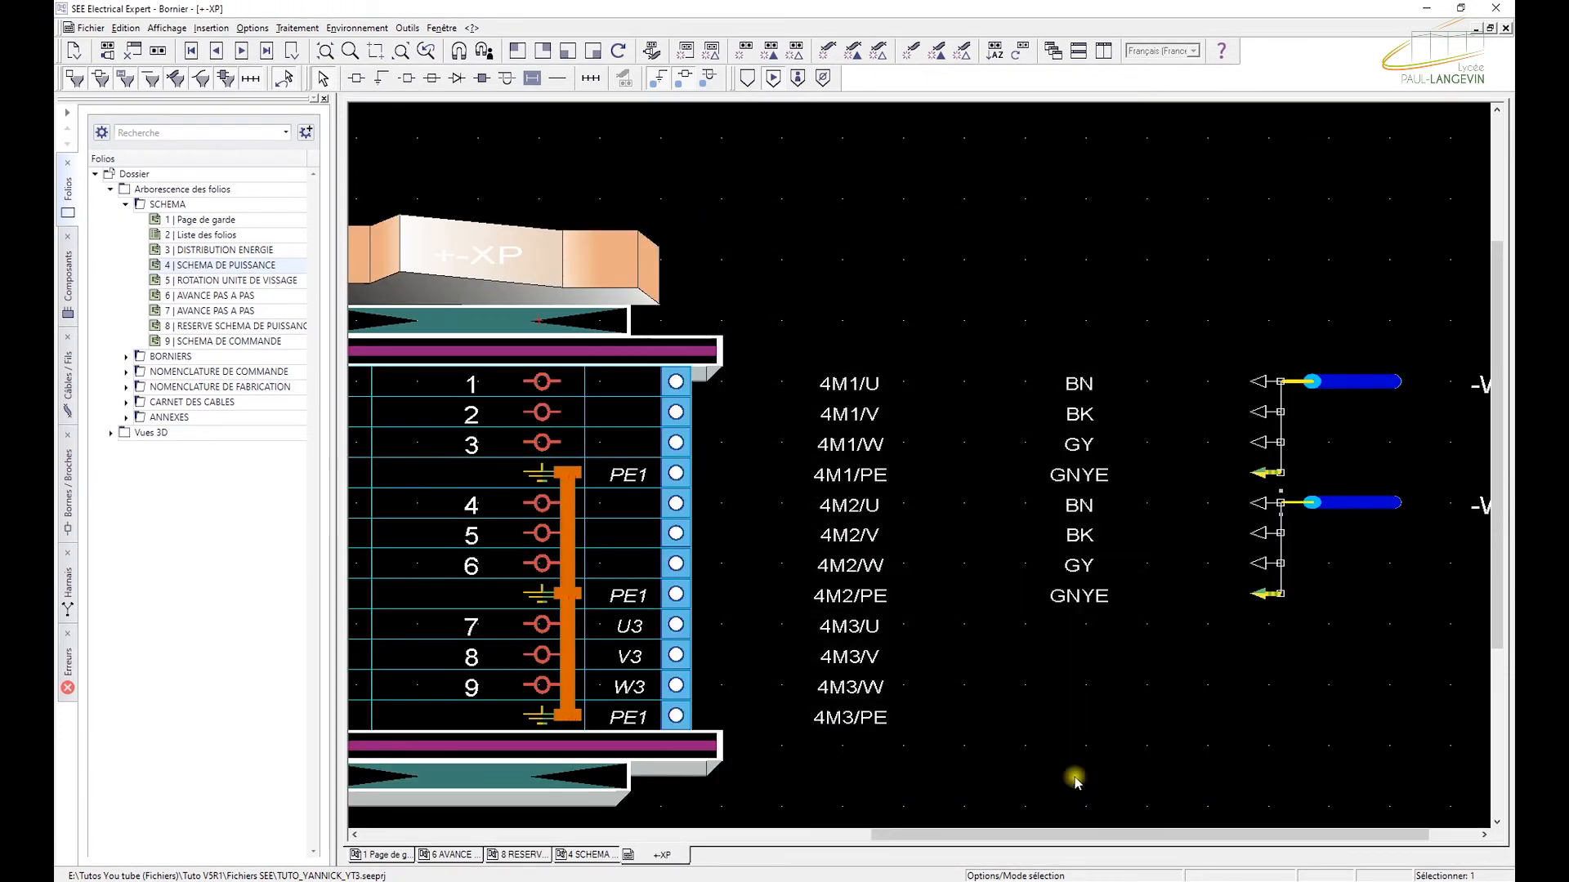
# Insert a cable on the 4M3 connections U, V, W and PE of terminal block XP.
pyautogui.click(853, 624)
pyautogui.keyDown('ctrl'); pyautogui.click(854, 664); pyautogui.keyUp('ctrl')
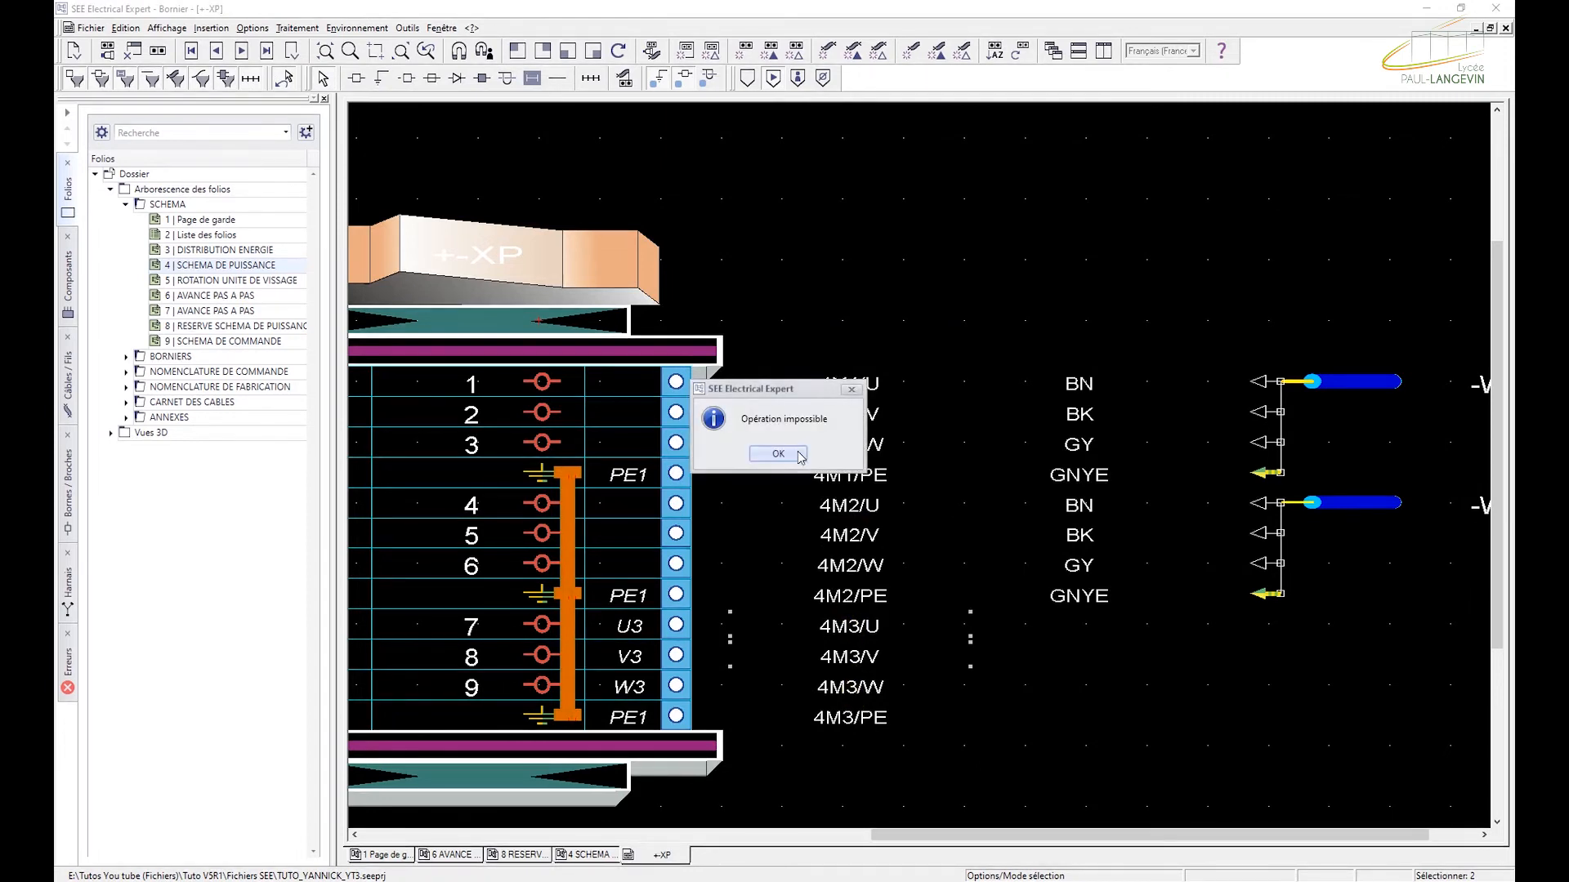
pyautogui.press('Return')
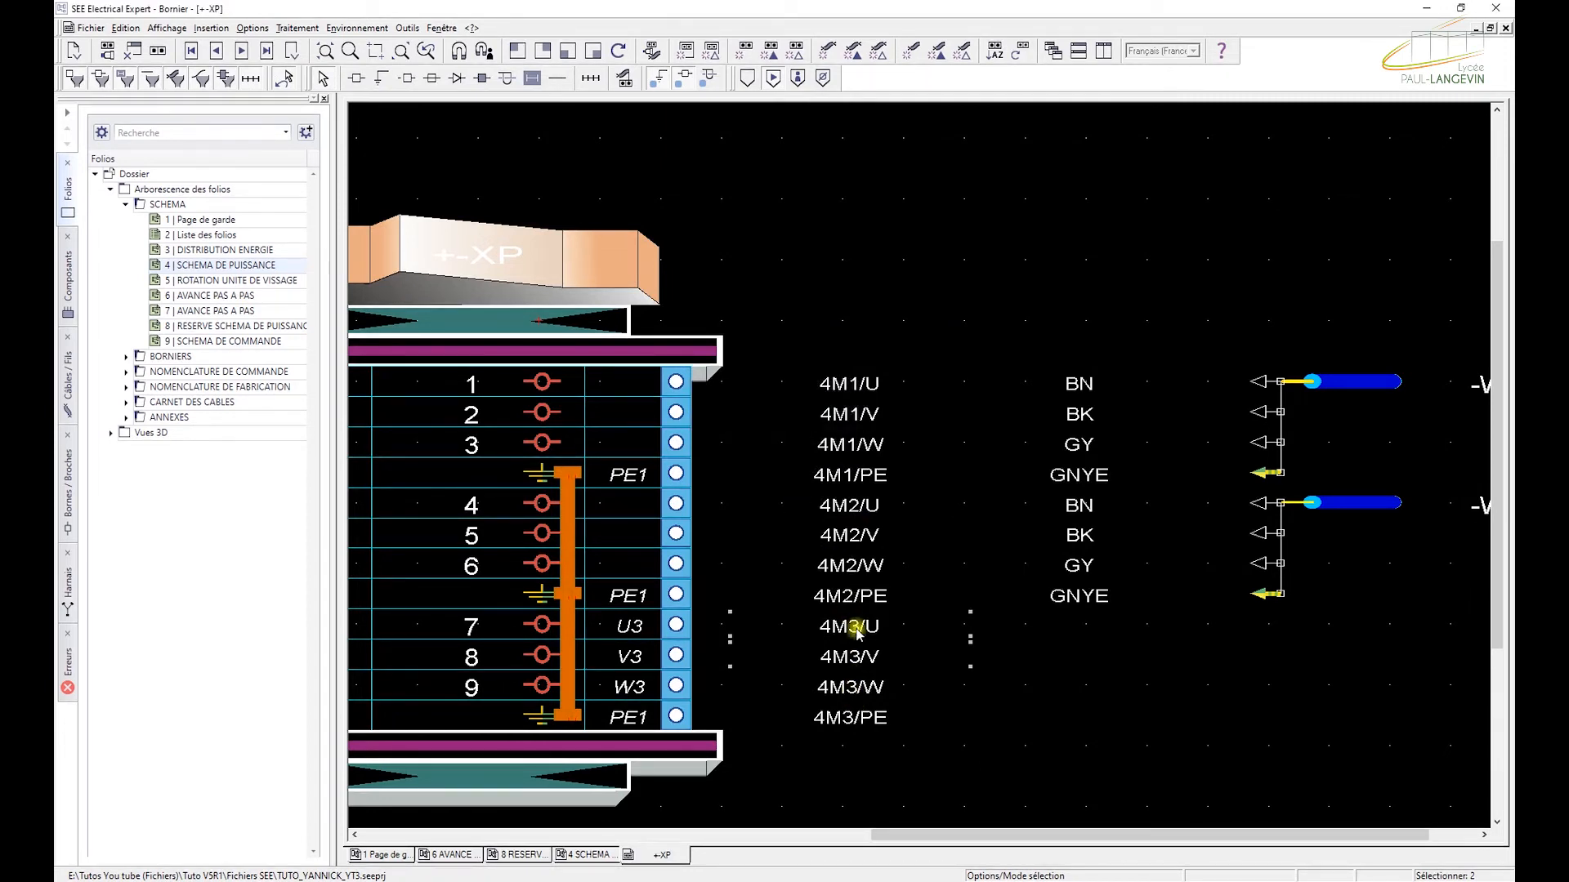
pyautogui.keyDown('ctrl'); pyautogui.click(857, 687); pyautogui.keyUp('ctrl')
pyautogui.keyDown('ctrl'); pyautogui.click(866, 725); pyautogui.keyUp('ctrl')
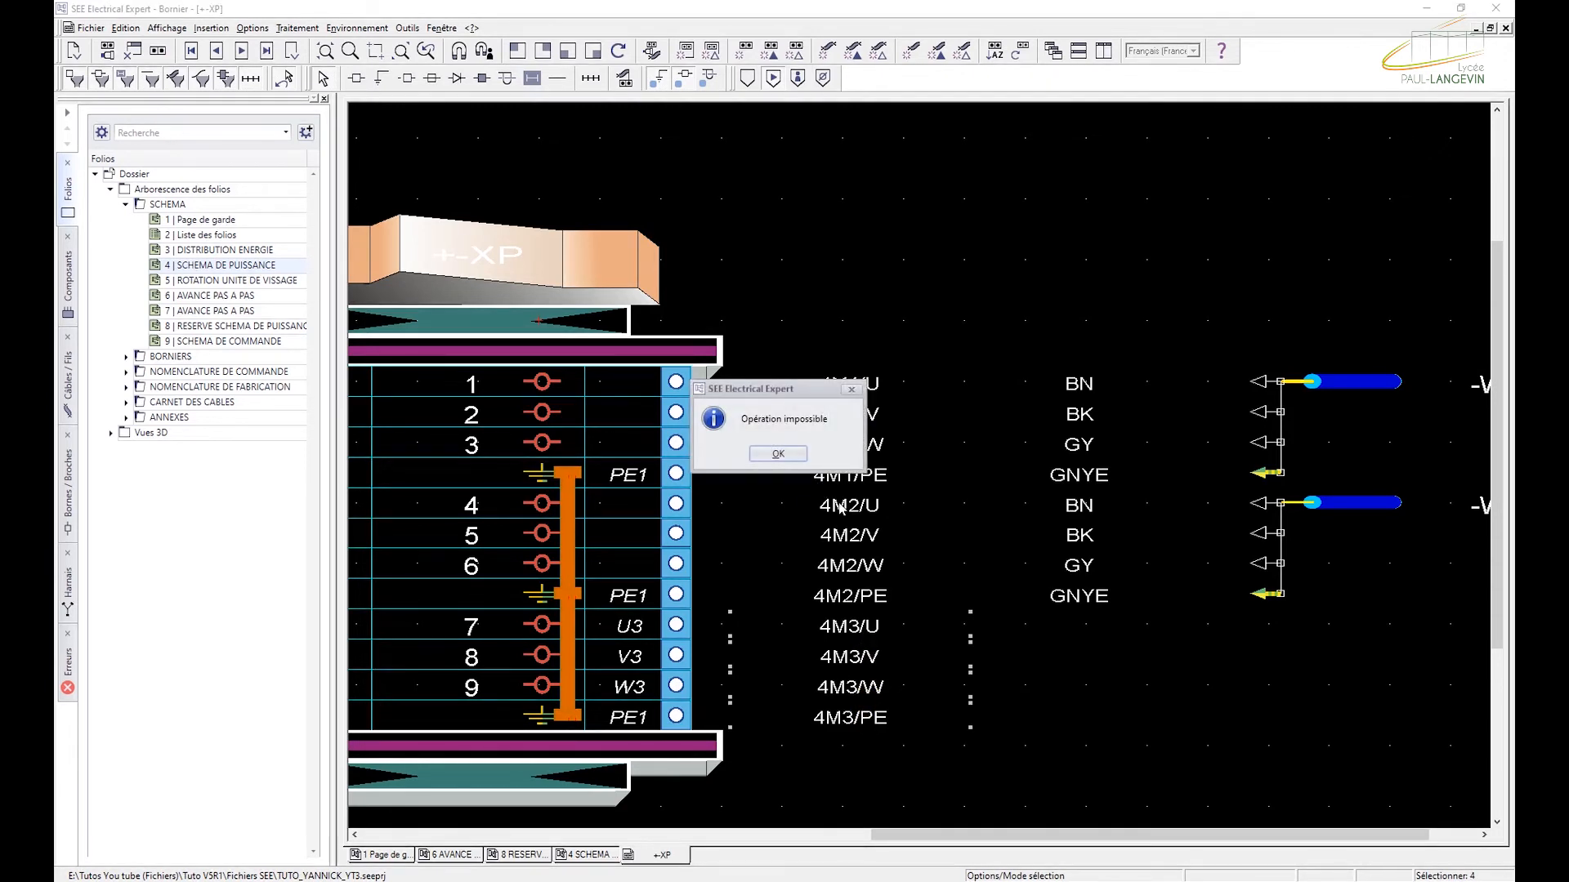
pyautogui.press('Return')
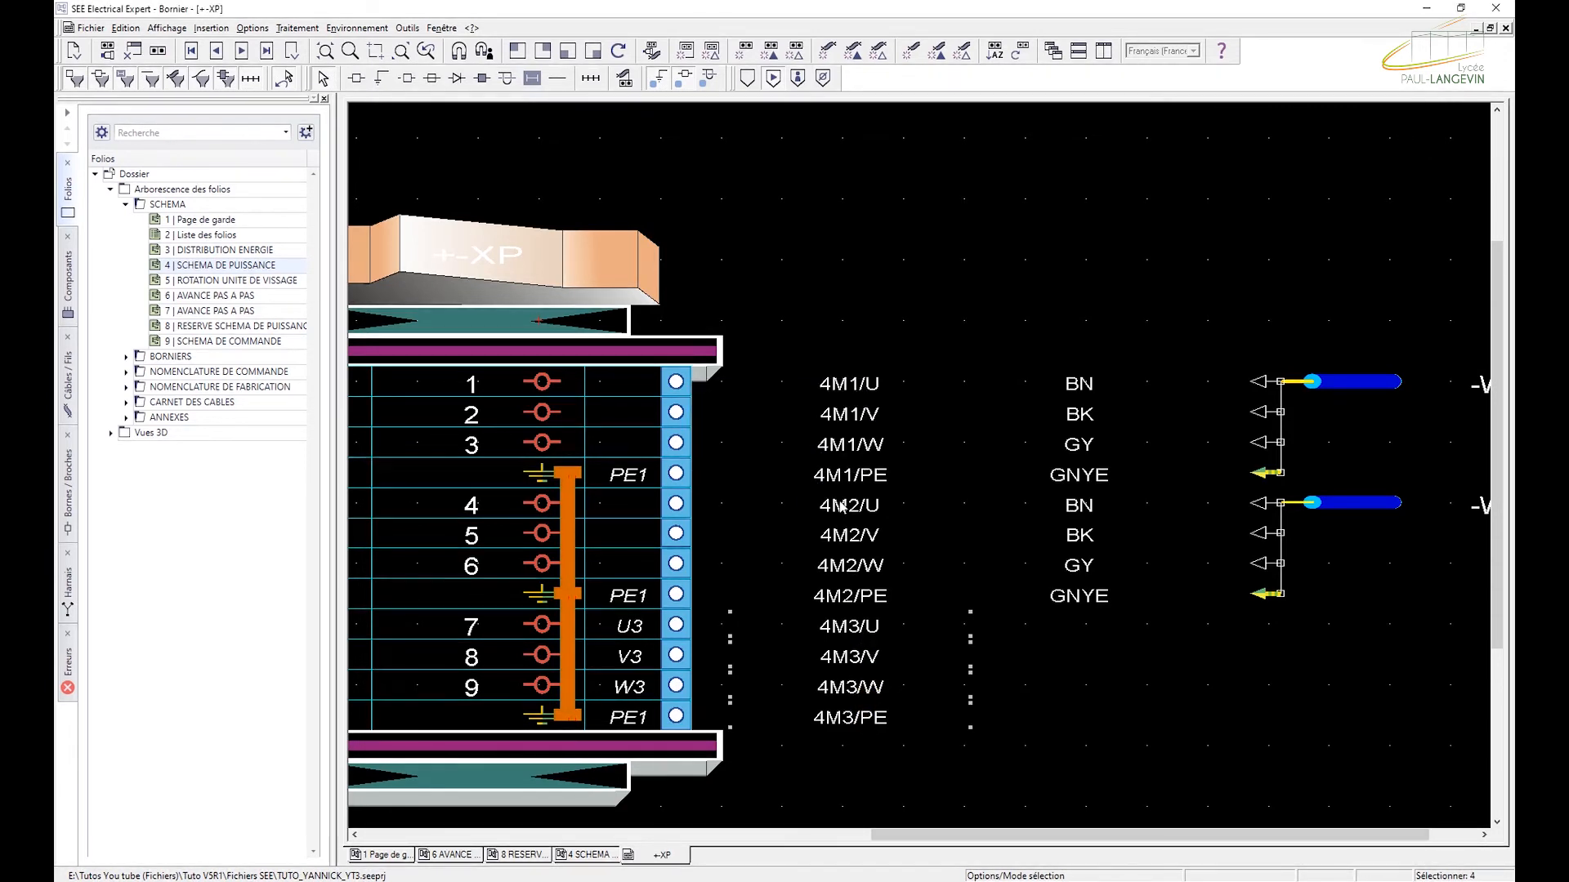
pyautogui.rightClick(853, 627)
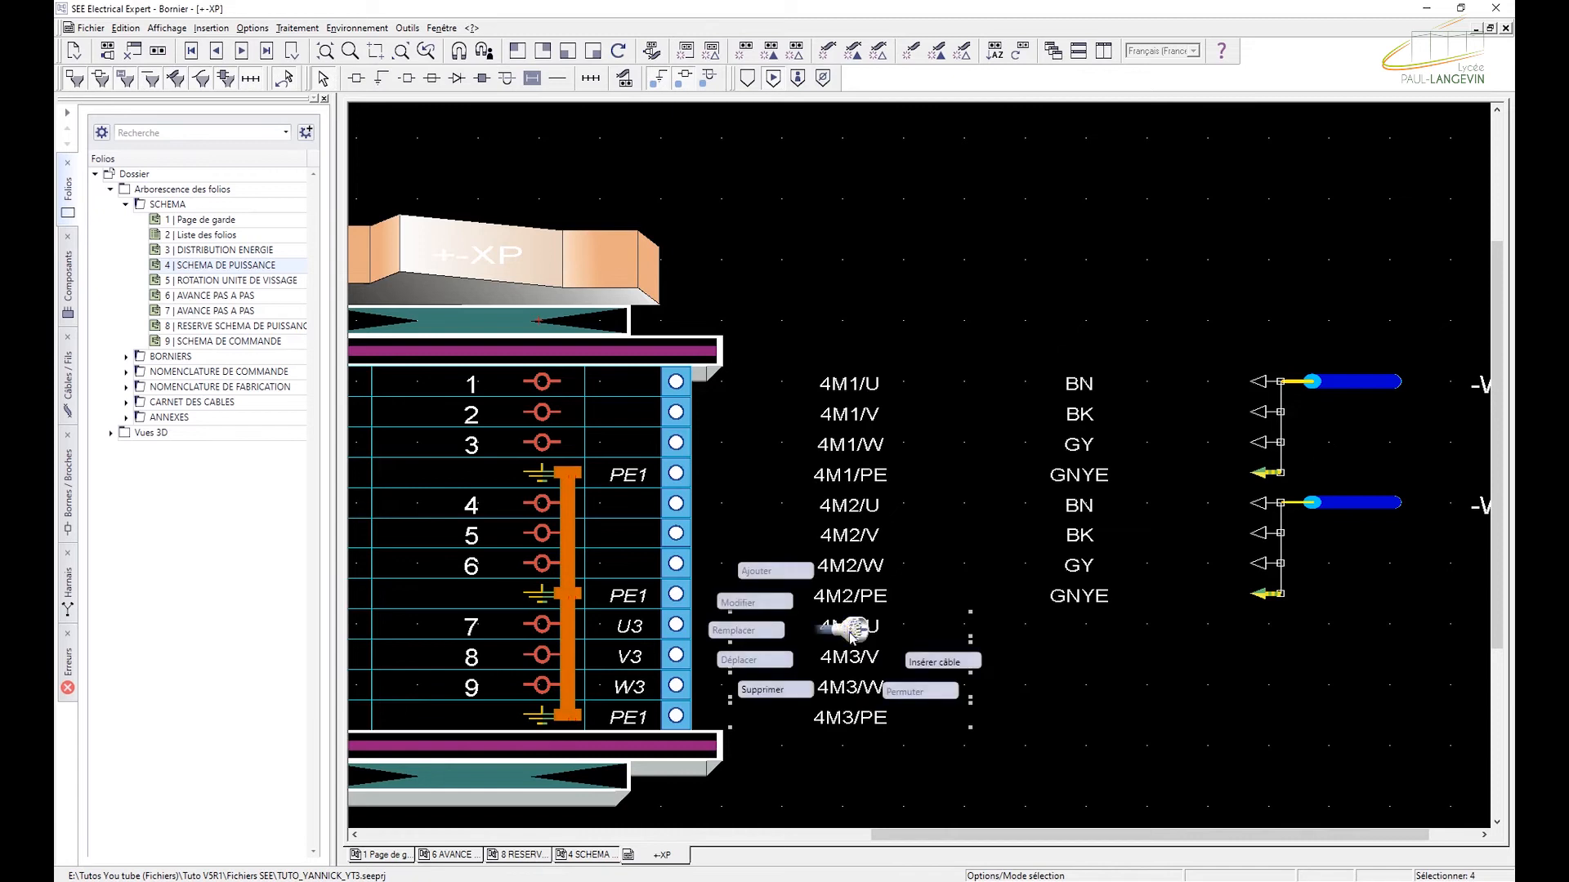
pyautogui.click(930, 662)
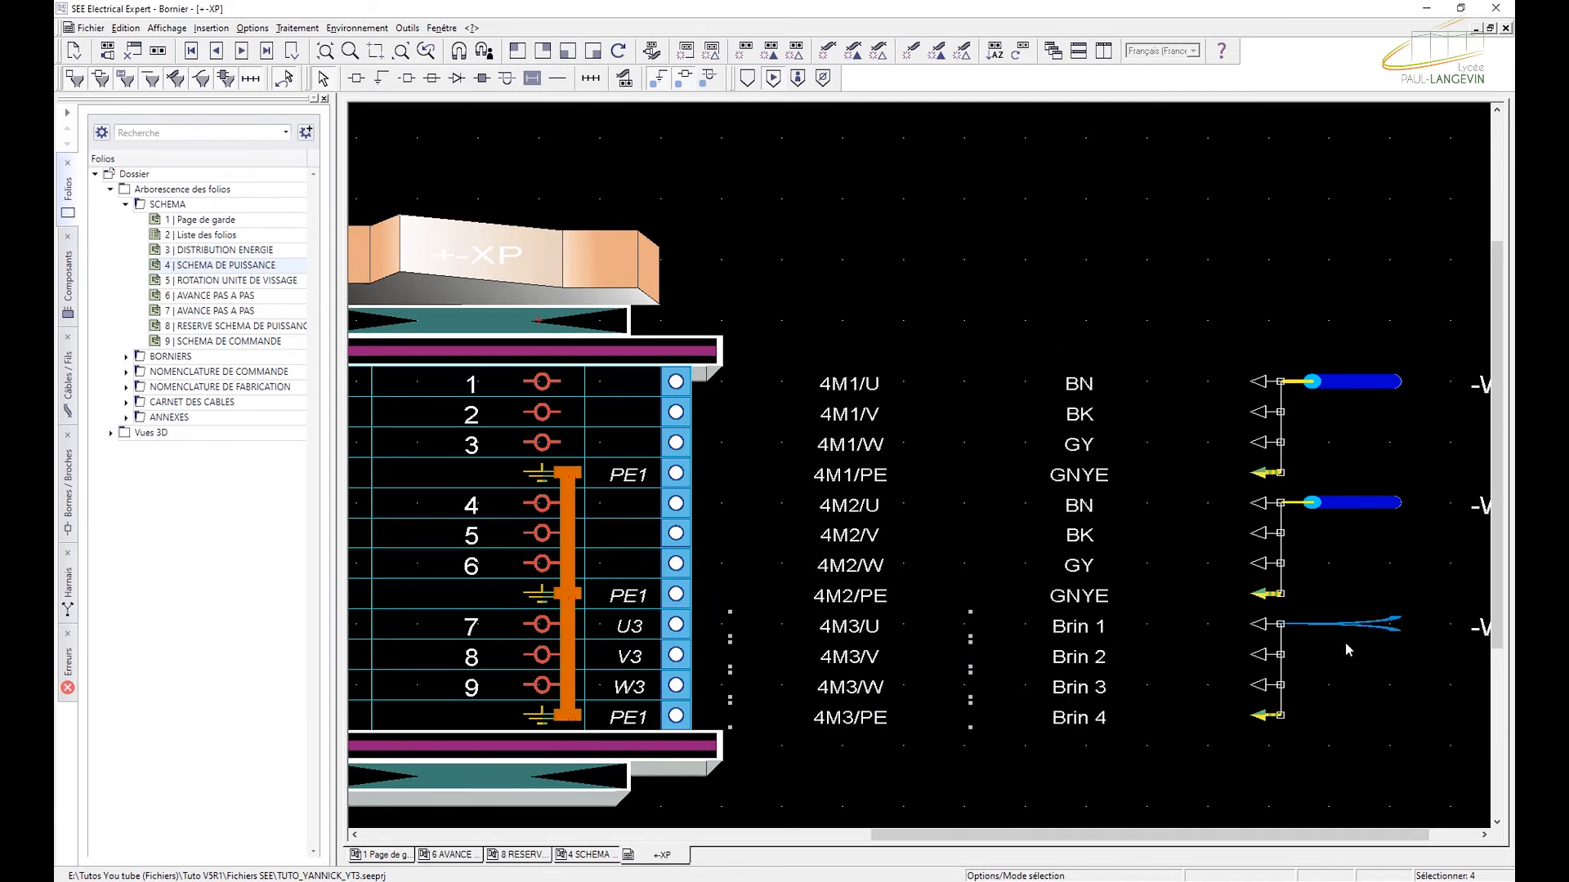
# Assign the catalogue reference 4G0.75² as the material of the cable serving motor 4M3.
pyautogui.click(1317, 622)
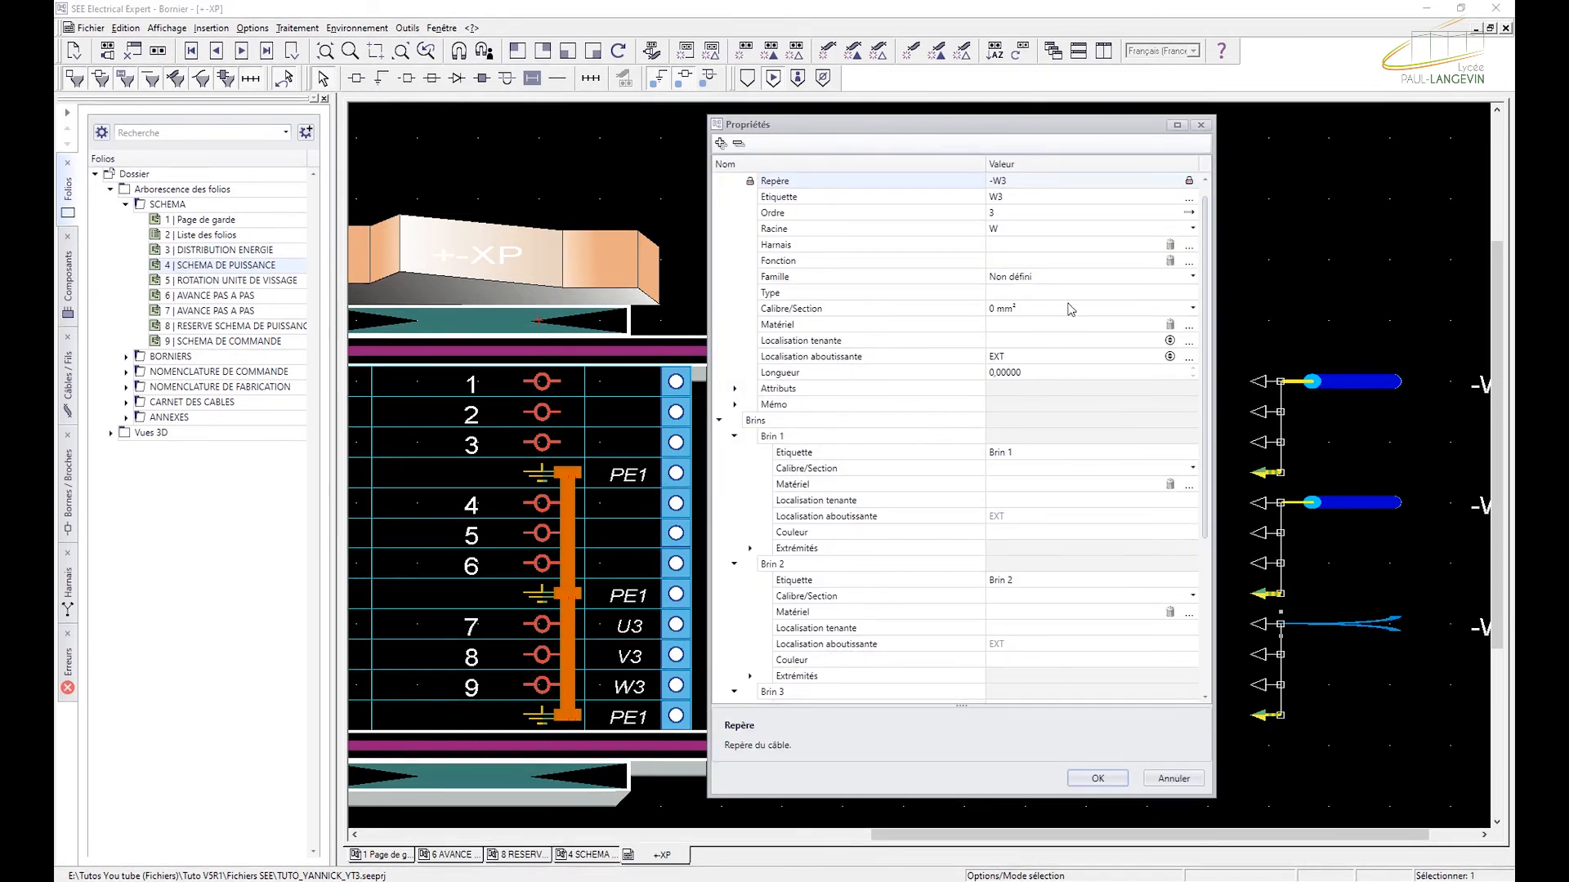
pyautogui.scroll(1, 1160, 308)
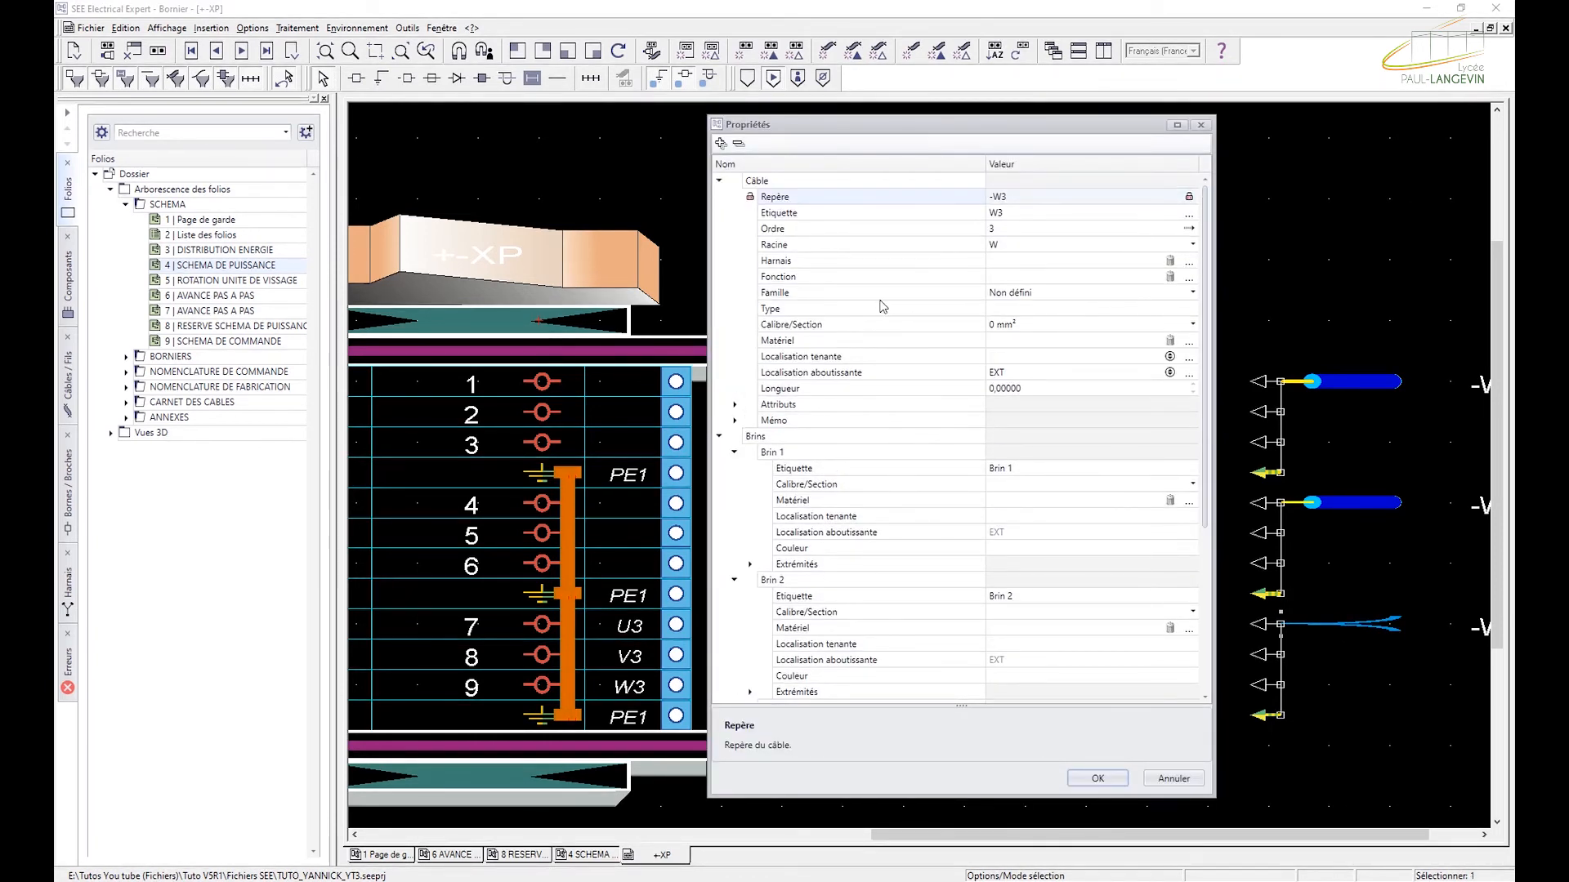
pyautogui.click(1189, 343)
pyautogui.click(759, 184)
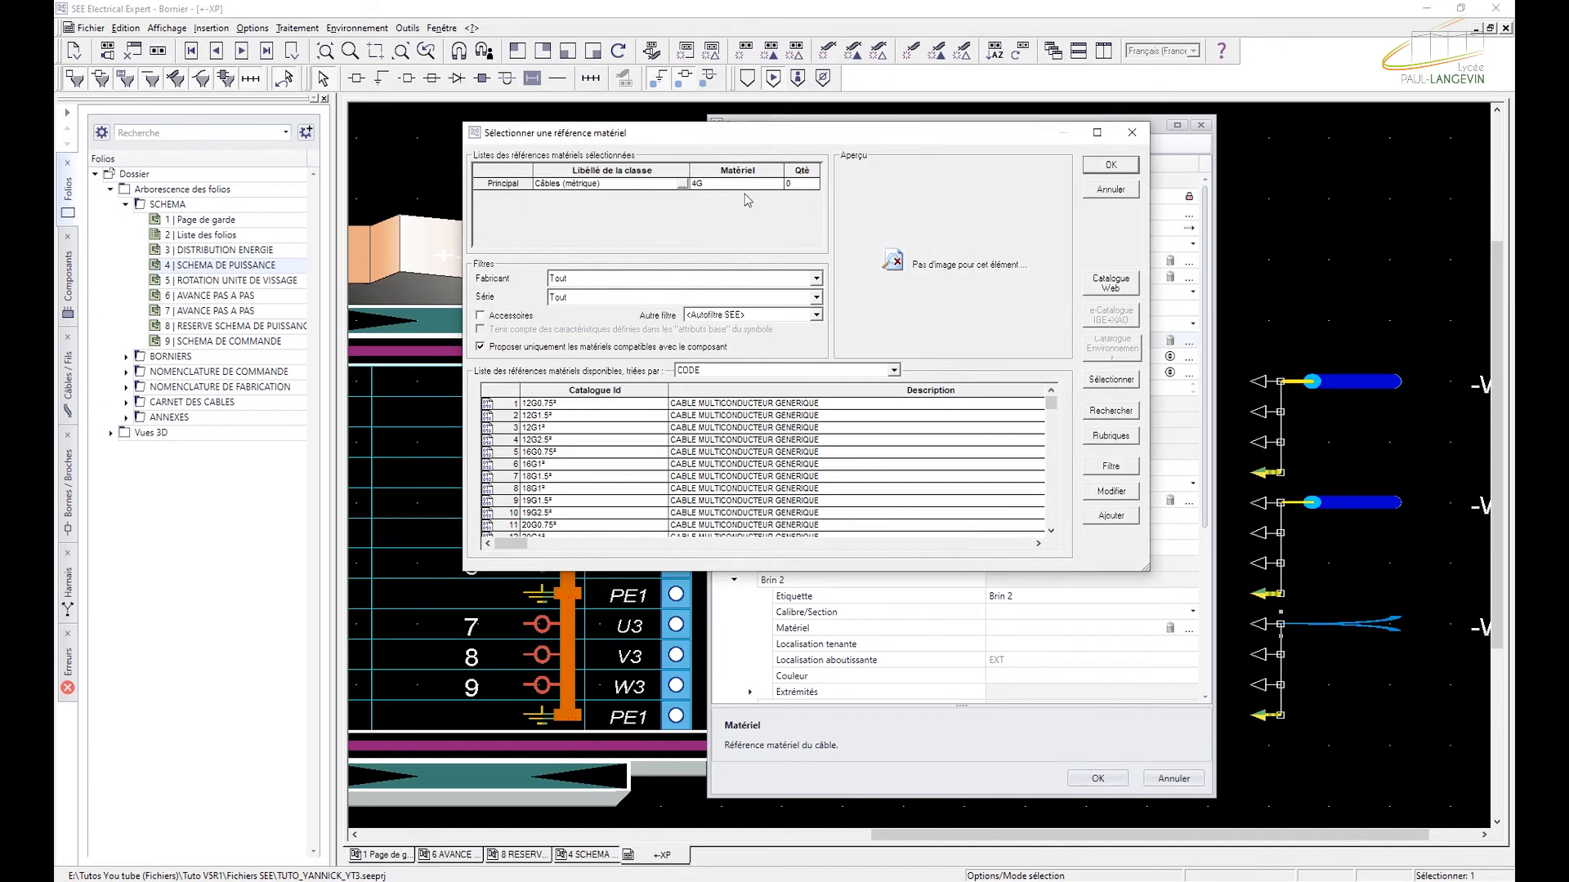
pyautogui.doubleClick(579, 395)
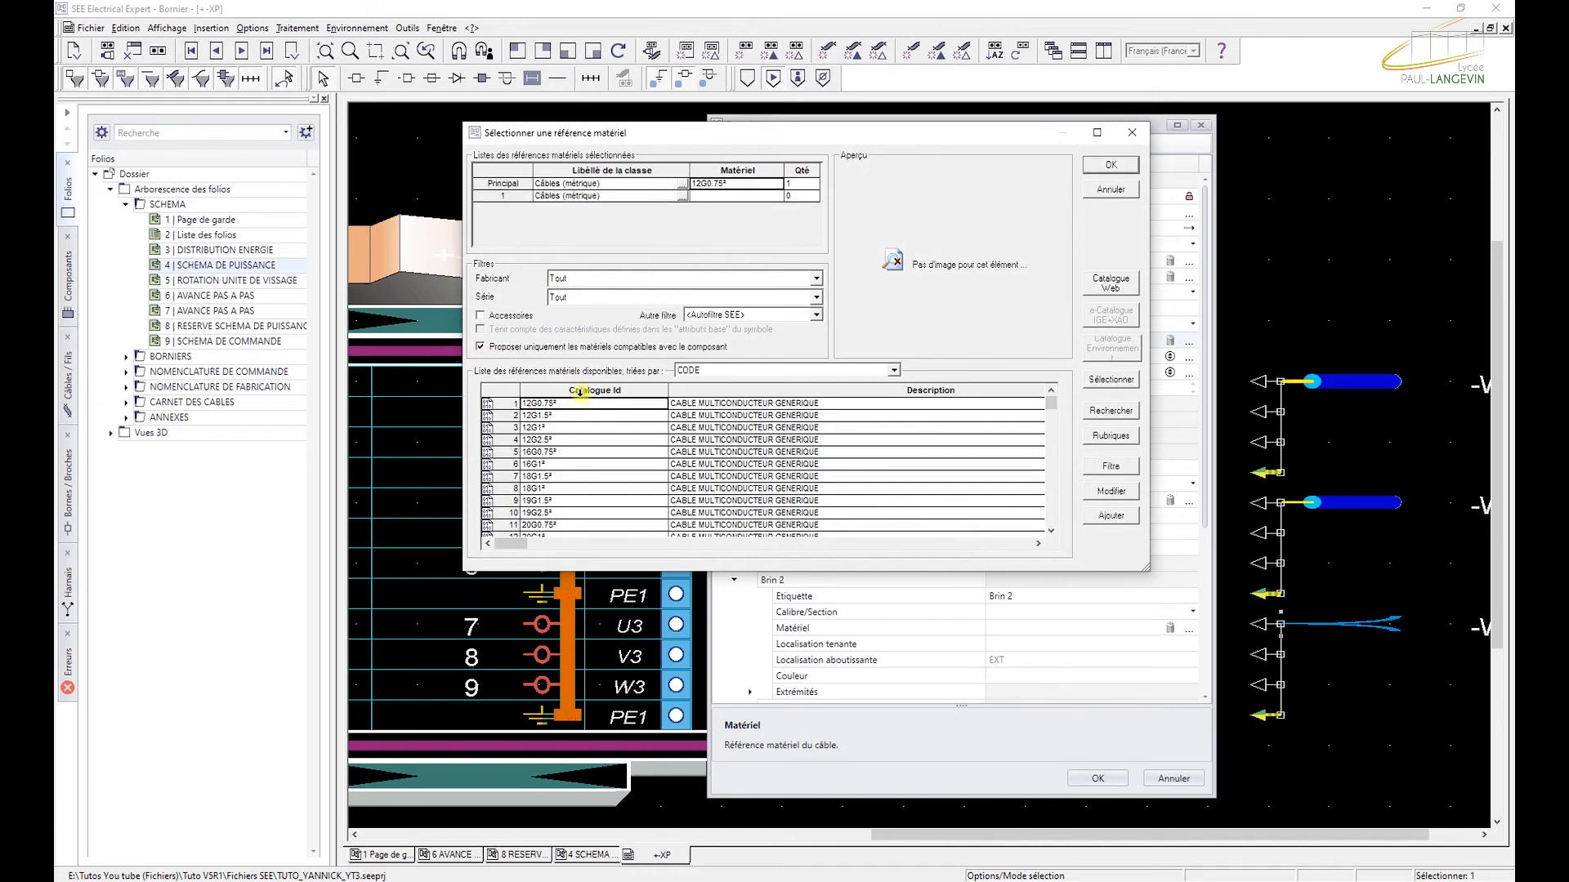
pyautogui.click(698, 186)
pyautogui.moveTo(701, 184); pyautogui.dragTo(686, 184)
pyautogui.write('4')
pyautogui.click(1111, 165)
pyautogui.click(1098, 778)
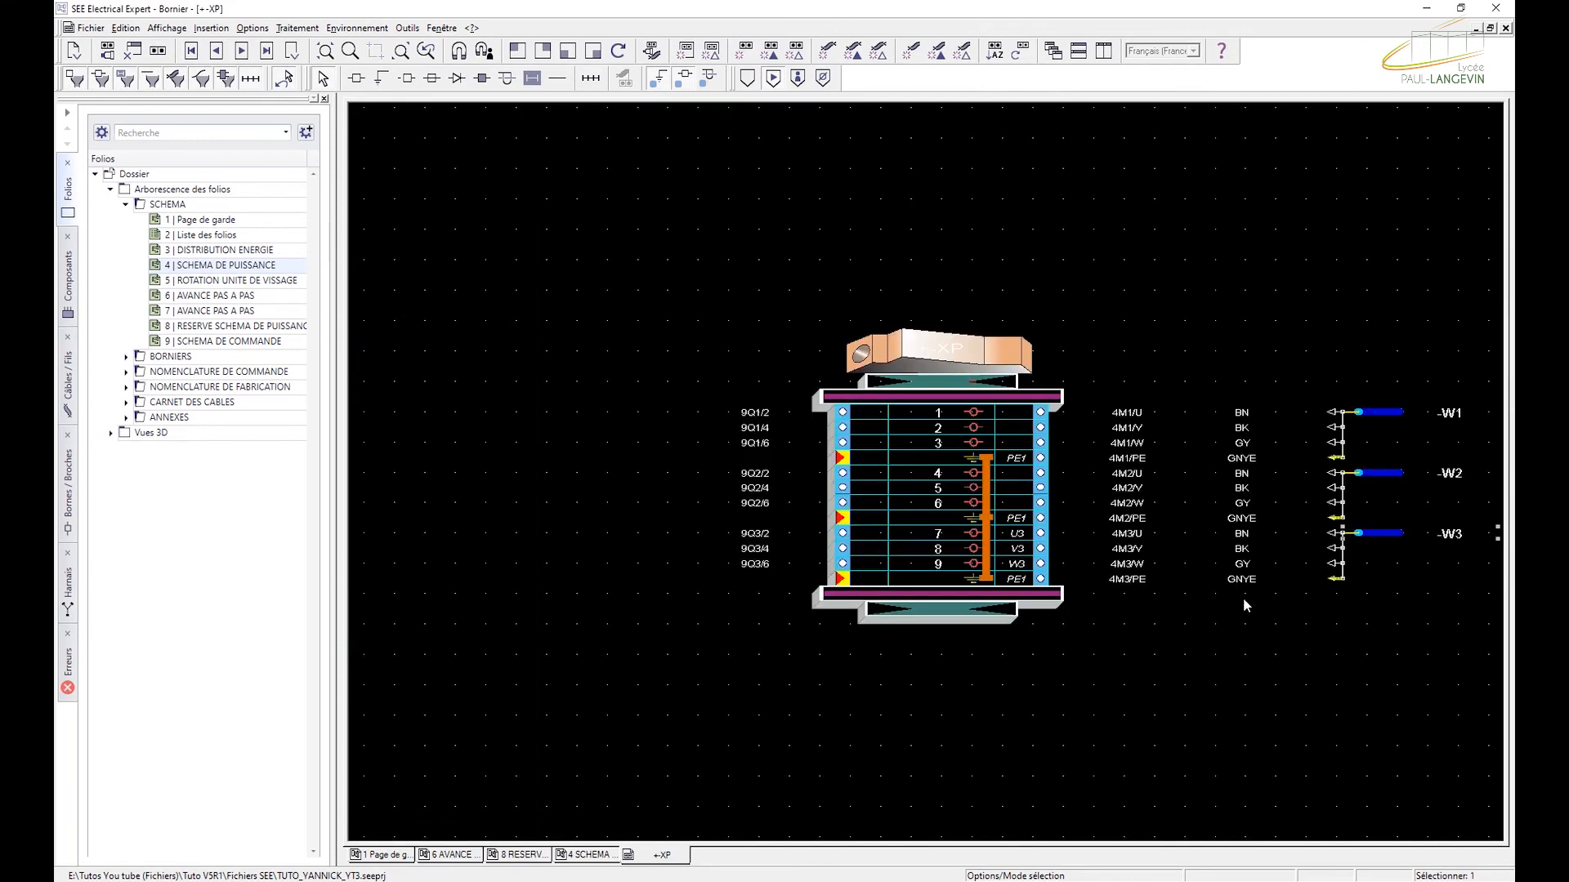
# Go from terminal 1 of block XP to its location on the power schematic and show the 4M2 and 4M3 motor circuits.
pyautogui.scroll(2, 1270, 565)
pyautogui.scroll(-2, 1230, 545)
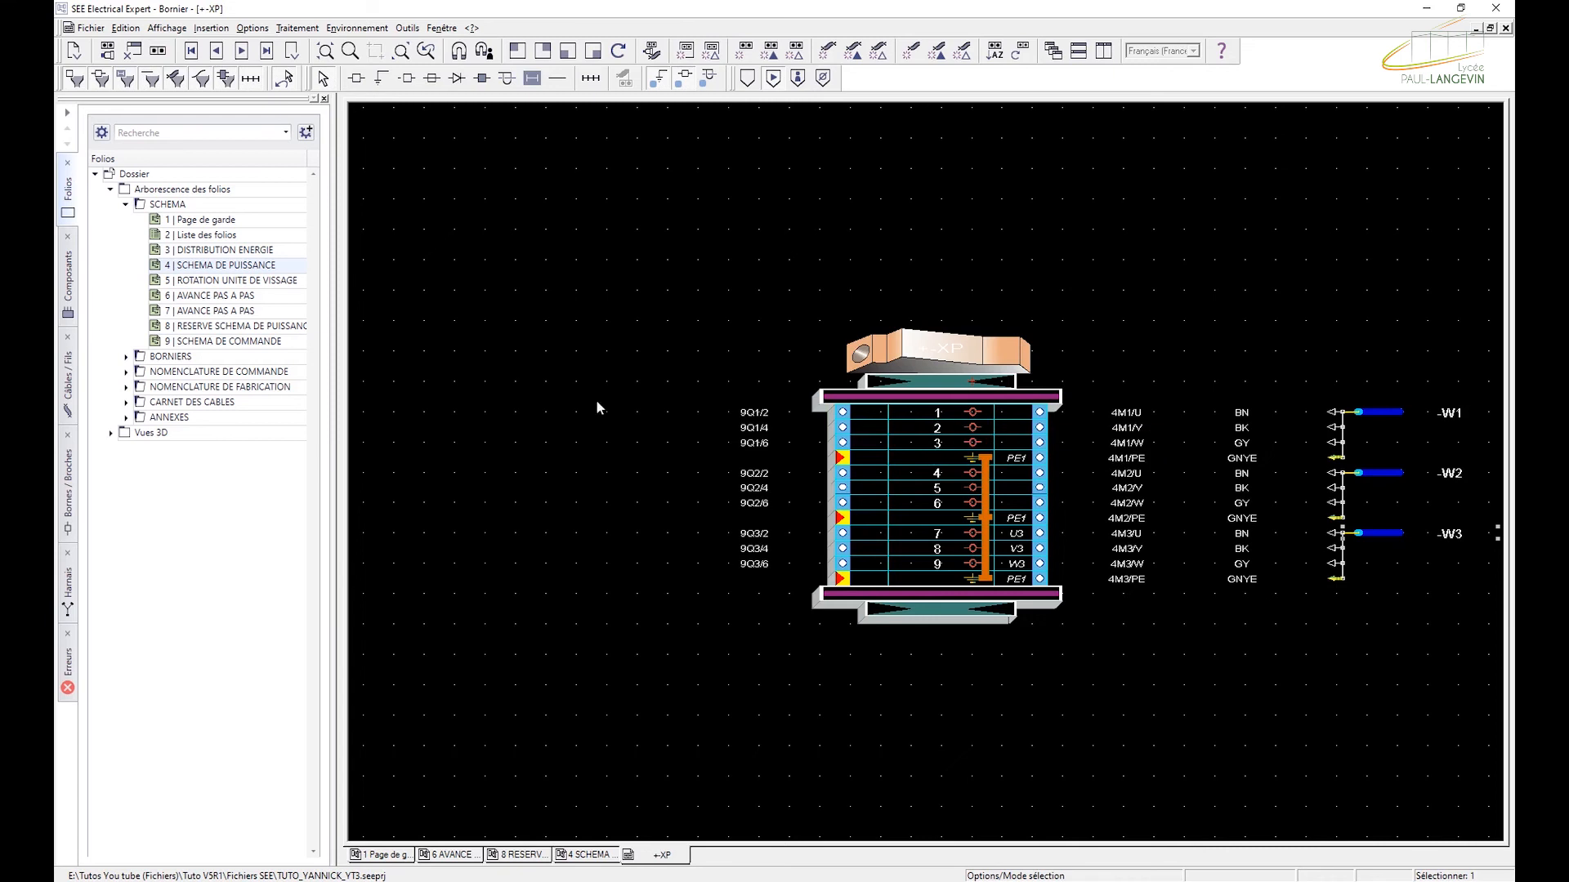
pyautogui.rightClick(898, 415)
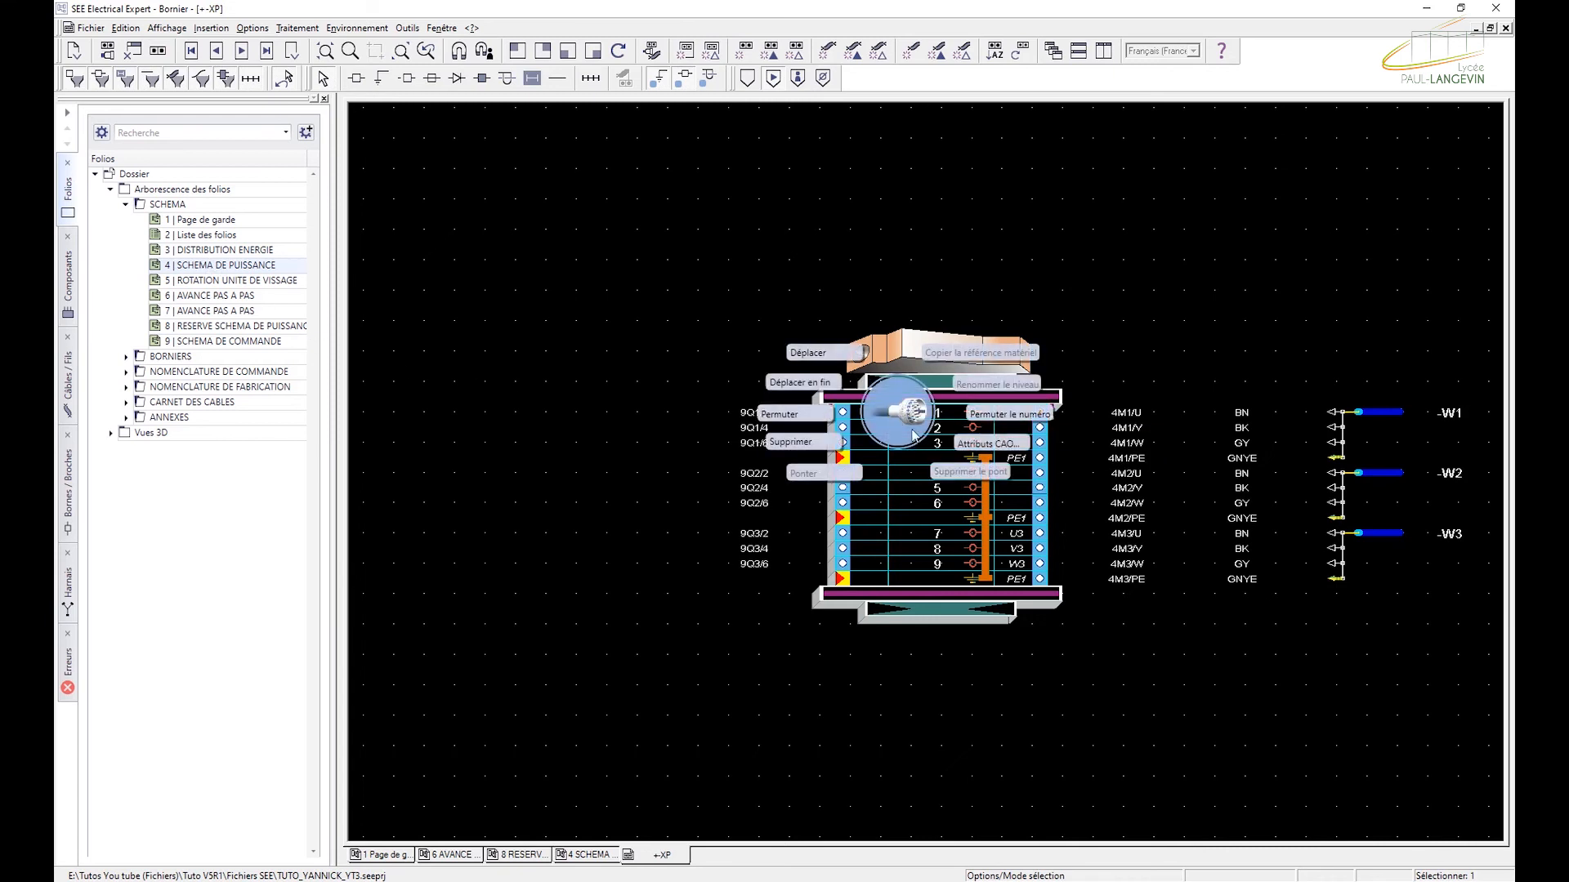
pyautogui.click(908, 421)
pyautogui.click(816, 413)
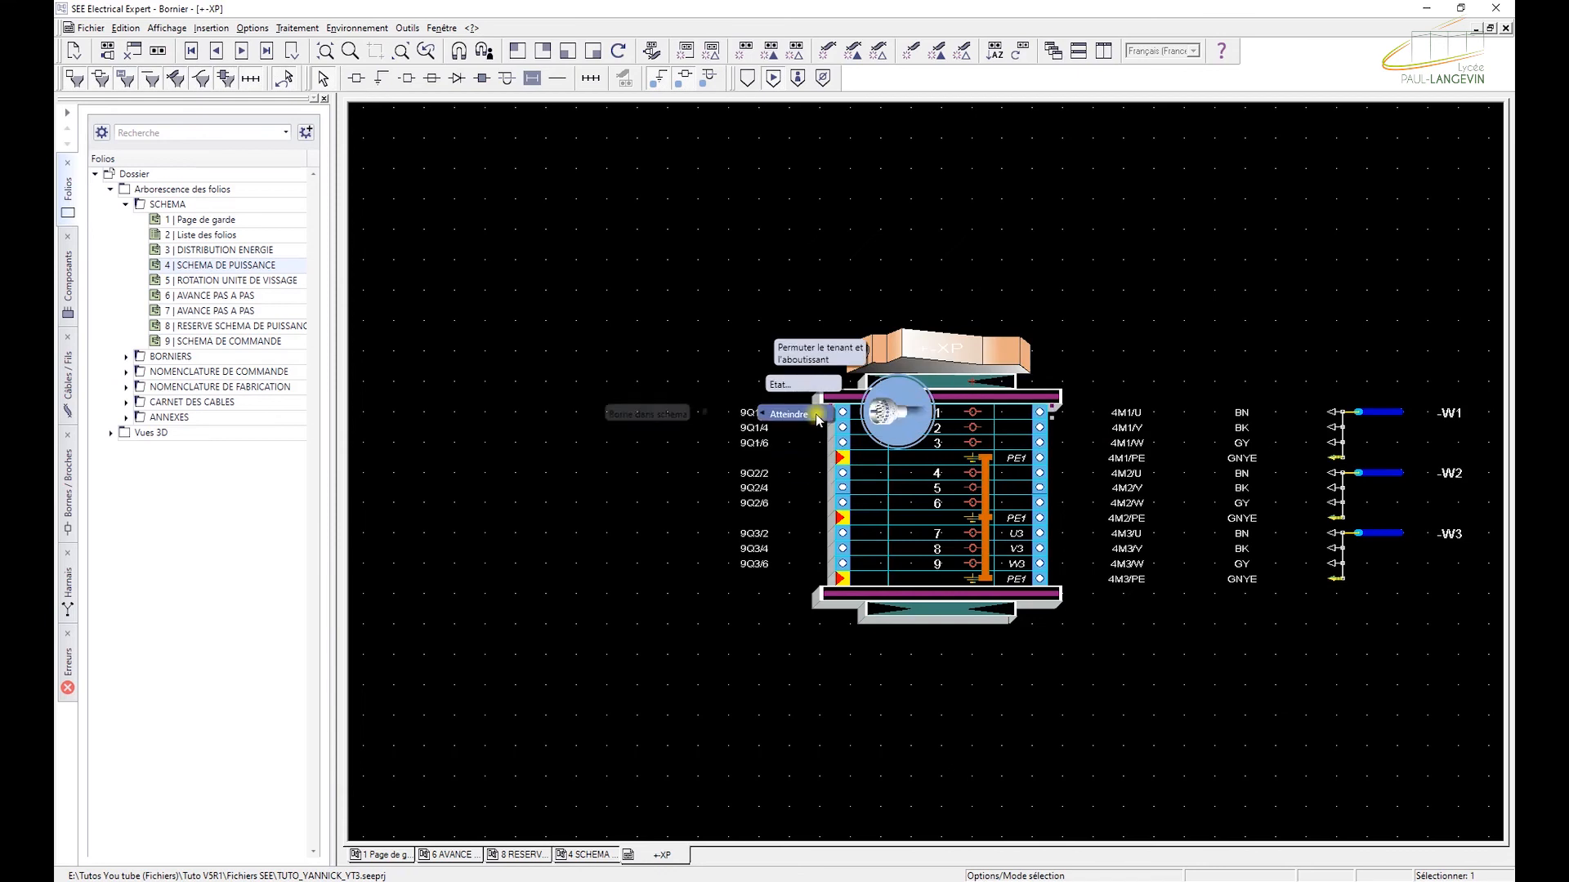
pyautogui.click(652, 415)
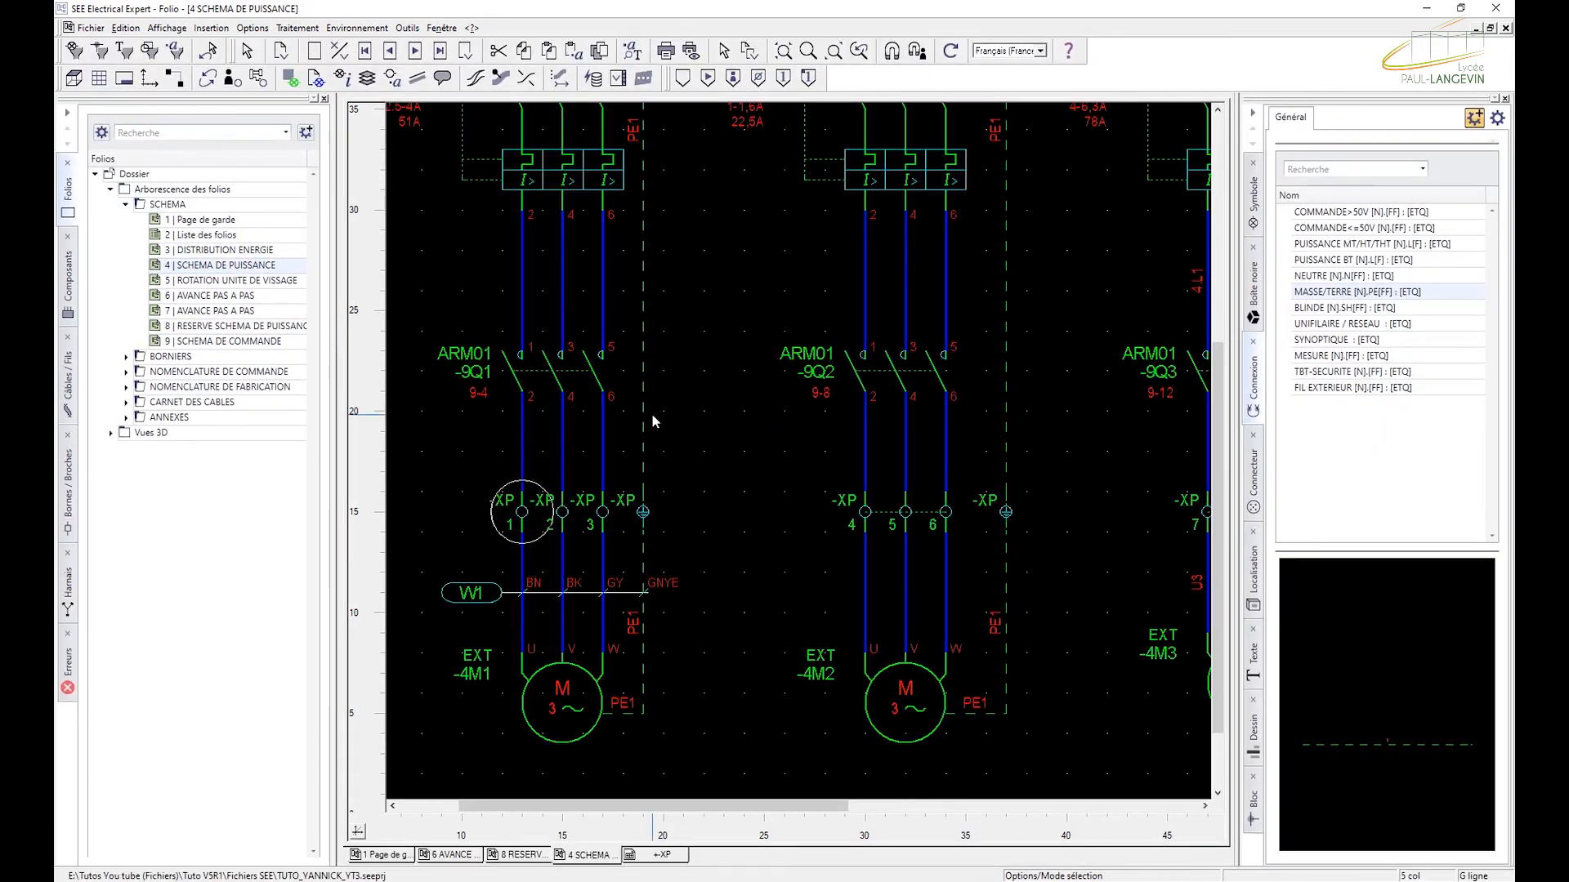
pyautogui.scroll(-3, 838, 584)
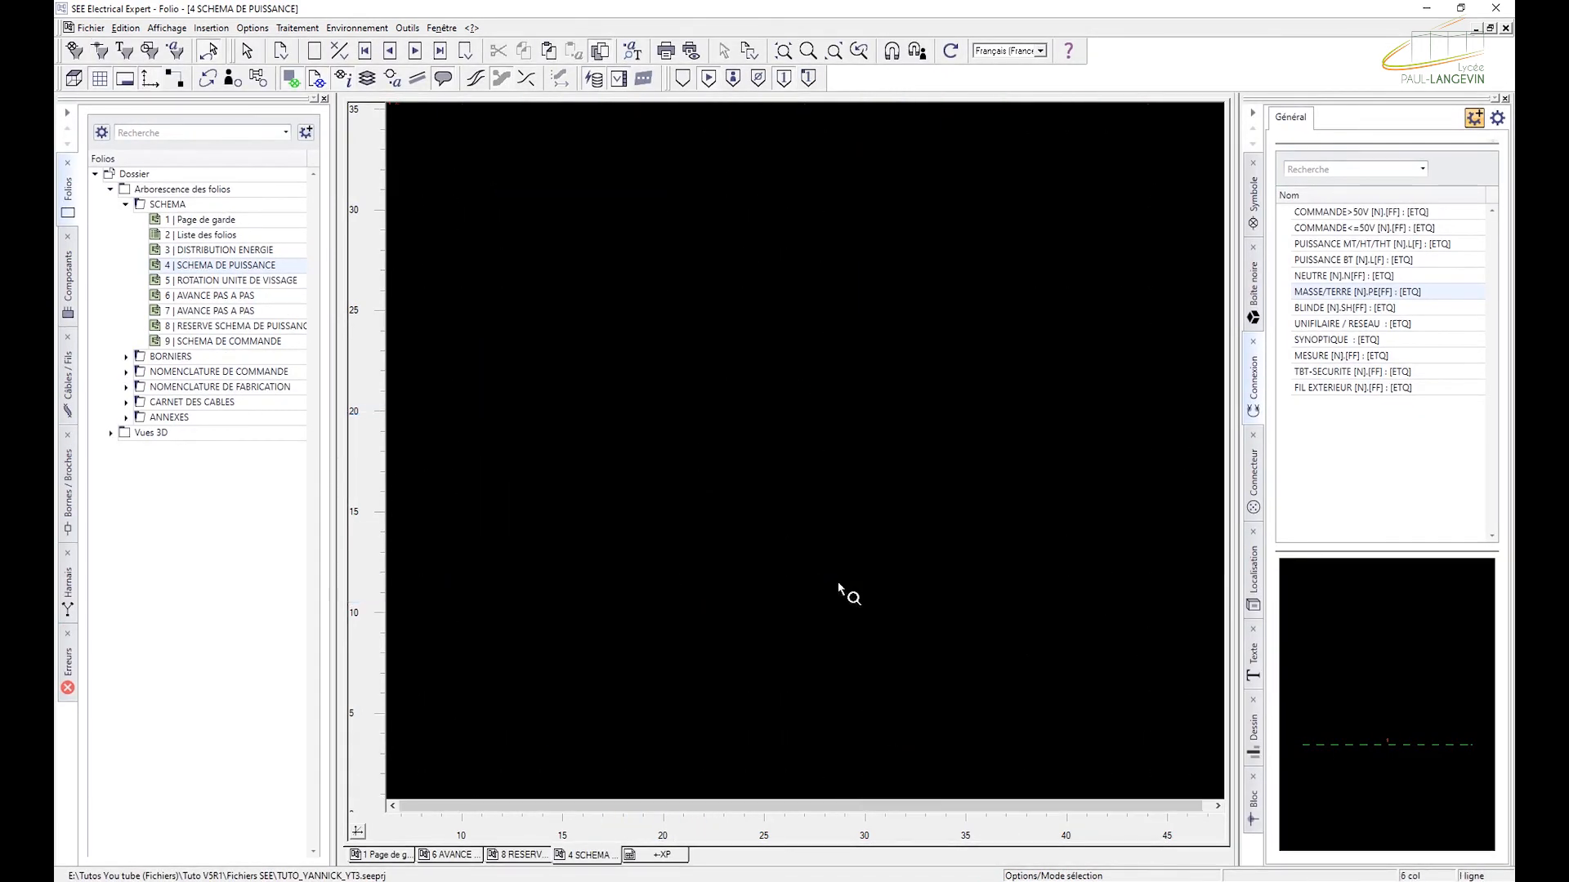
pyautogui.scroll(3, 691, 617)
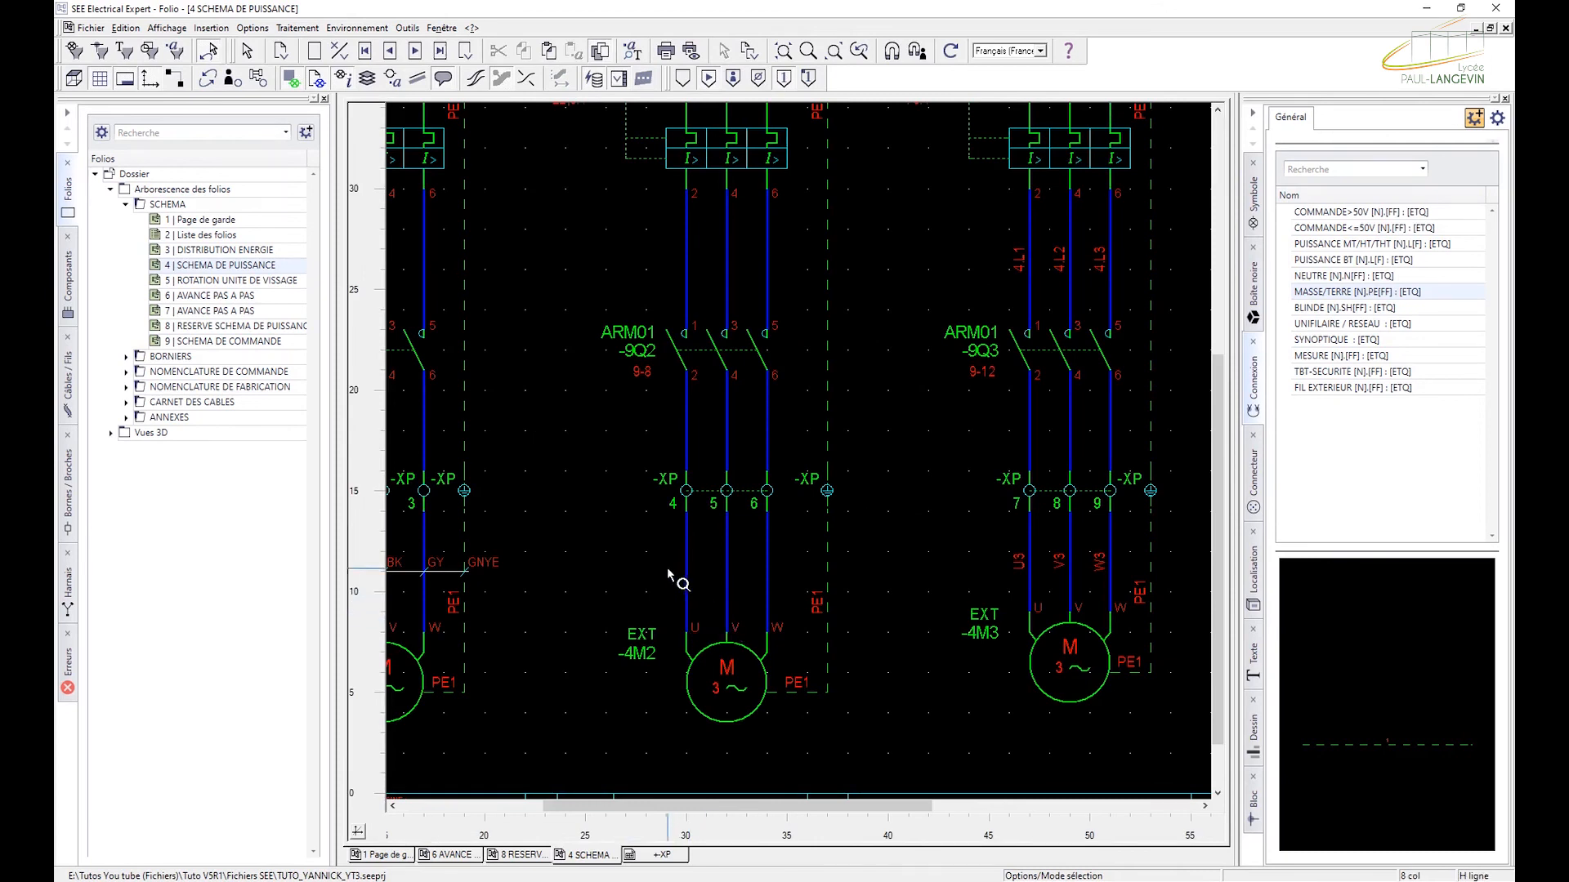